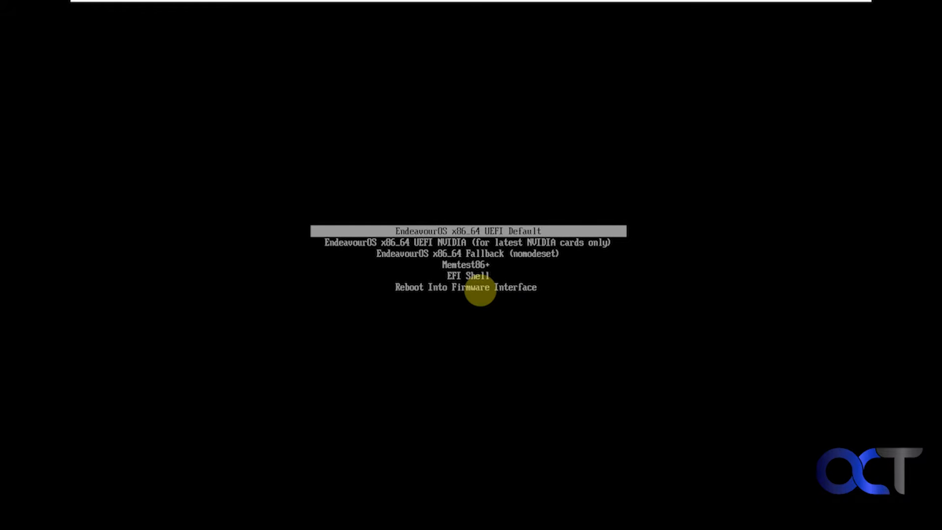
Boot the live environment with the EndeavourOS x86_64 UEFI Default entry
{"action": "key", "text": "Down"}
{"action": "key", "text": "Up"}
{"action": "key", "text": "Down"}
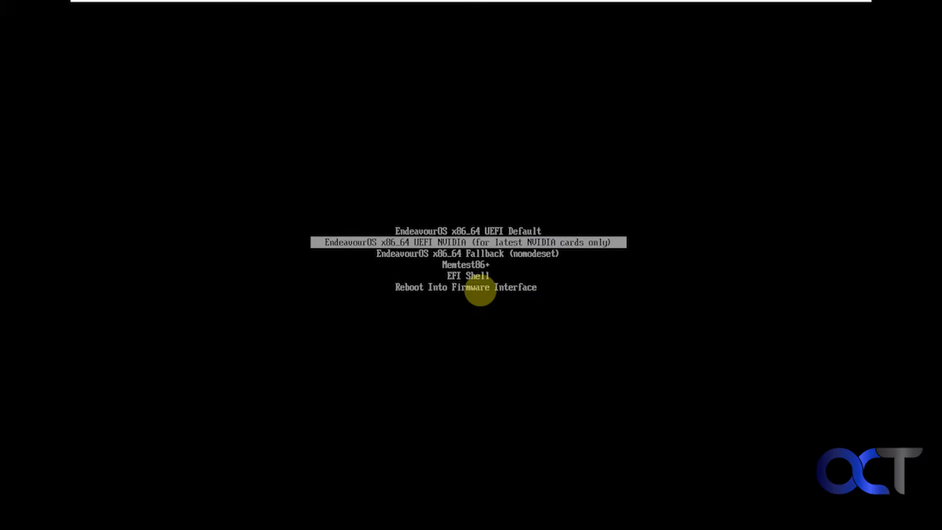
{"action": "key", "text": "Up"}
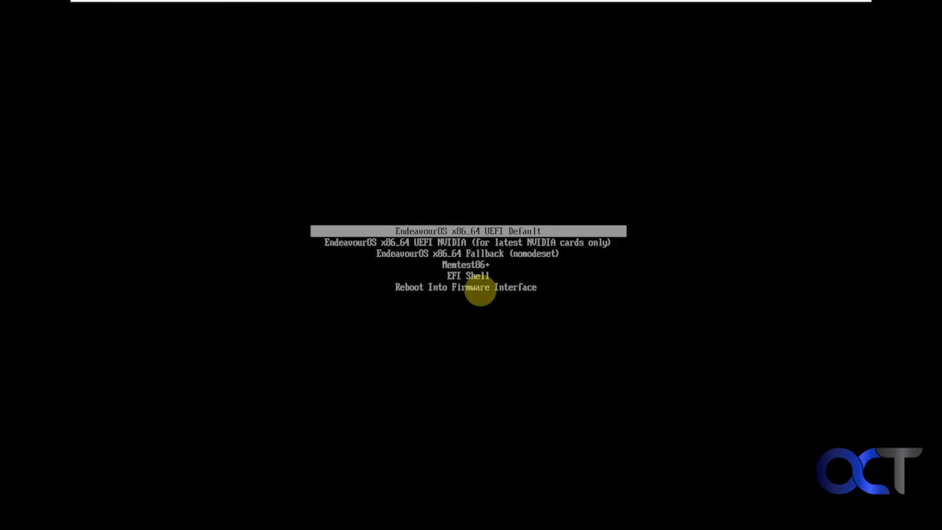
{"action": "key", "text": "Down"}
{"action": "key", "text": "Down"}
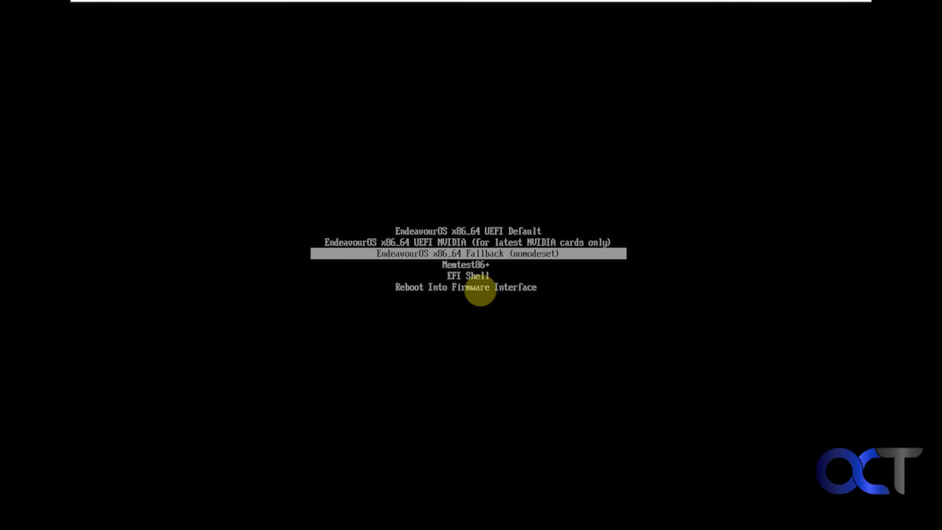
{"action": "key", "text": "Up"}
{"action": "key", "text": "Up"}
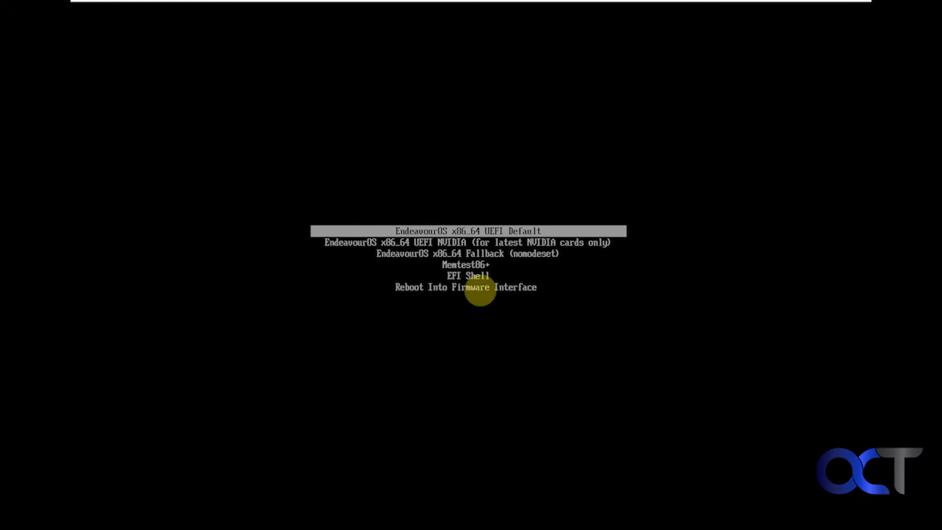
{"action": "key", "text": "Return"}
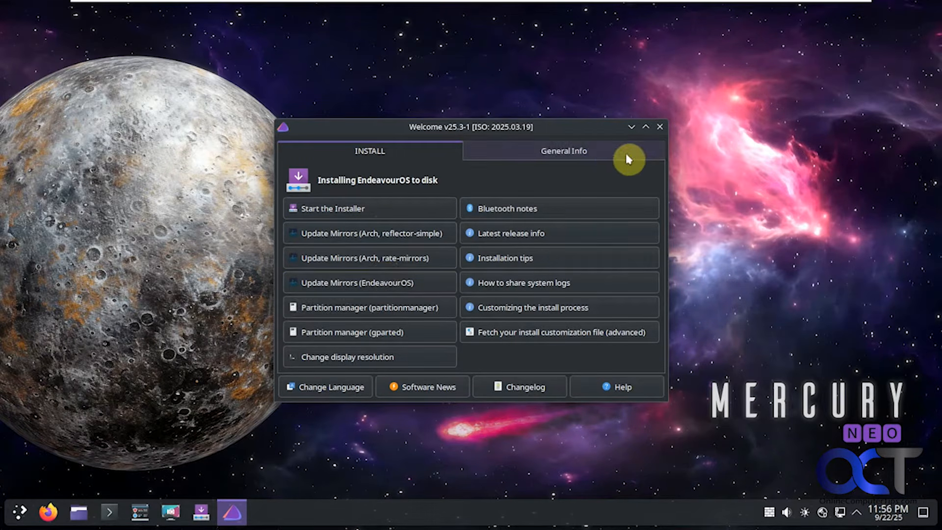
Close the Welcome window and look over the application launcher
{"action": "left_click", "coordinate": [660, 127]}
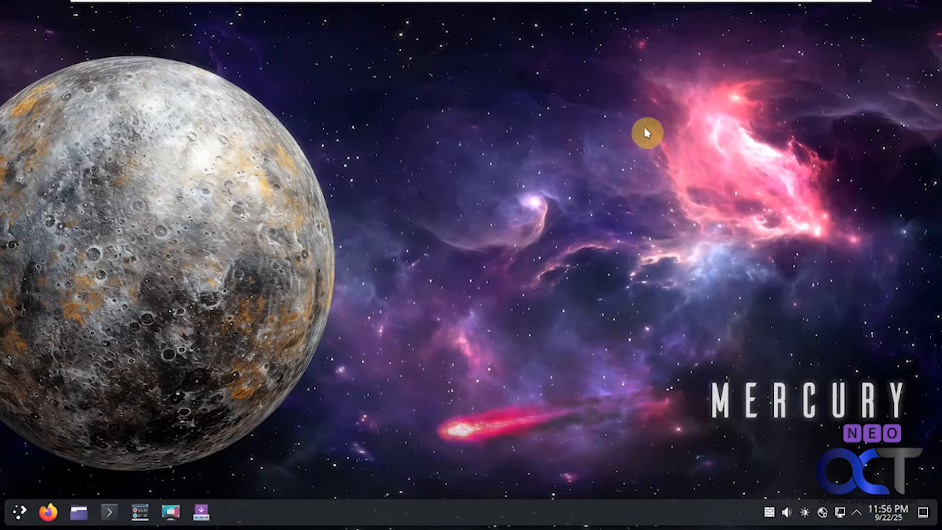
{"action": "left_click", "coordinate": [23, 512]}
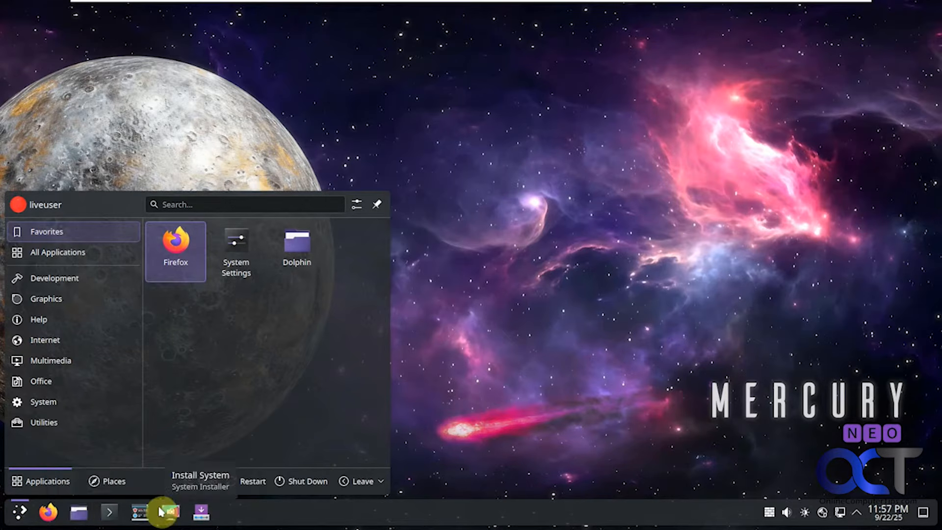
{"action": "left_click", "coordinate": [565, 334]}
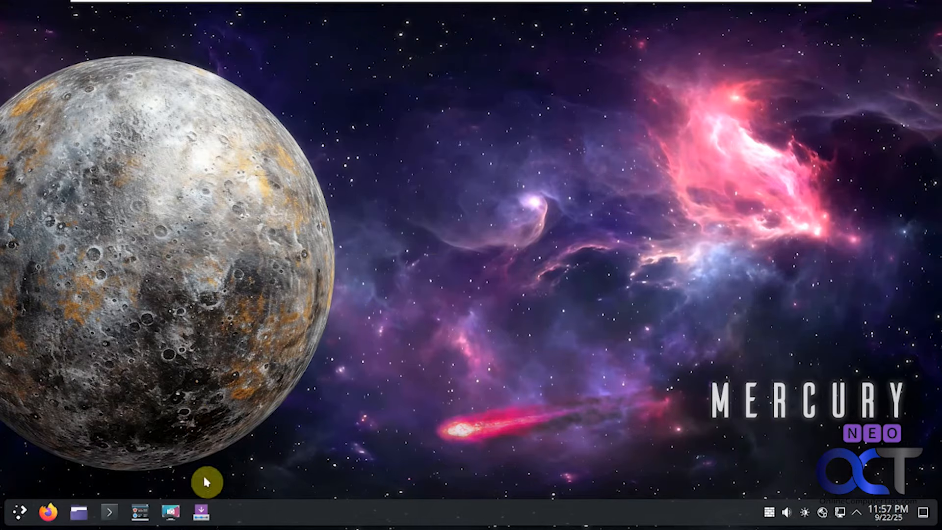
Start the EndeavourOS installer using the Online installation method
{"action": "left_click", "coordinate": [201, 512]}
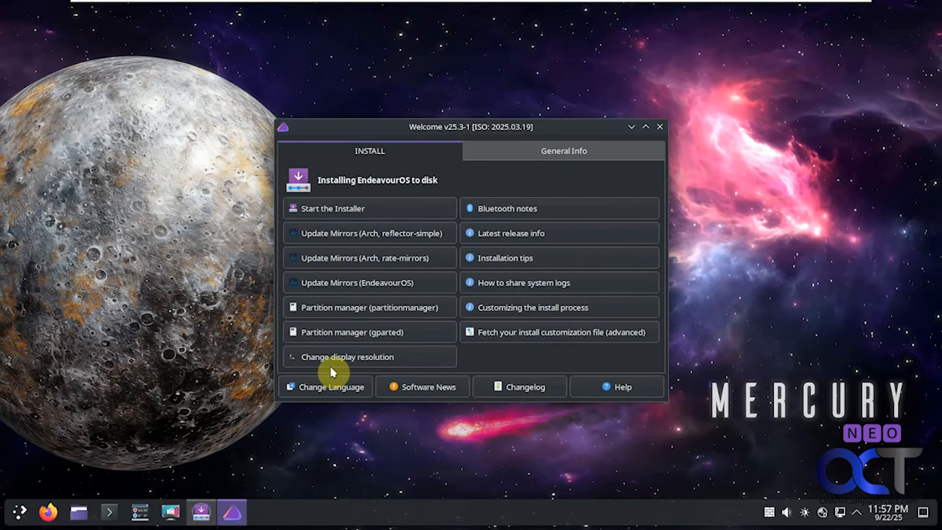
{"action": "left_click", "coordinate": [348, 212]}
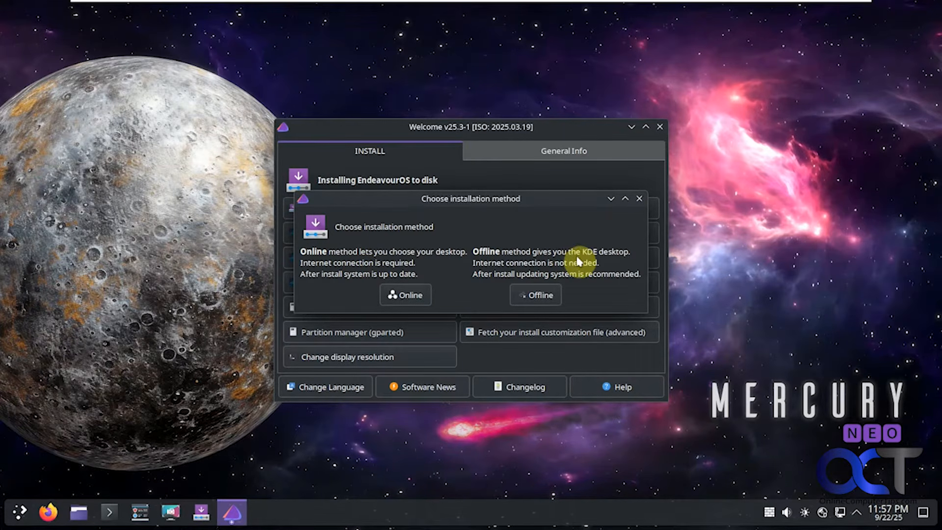
{"action": "left_click", "coordinate": [411, 296]}
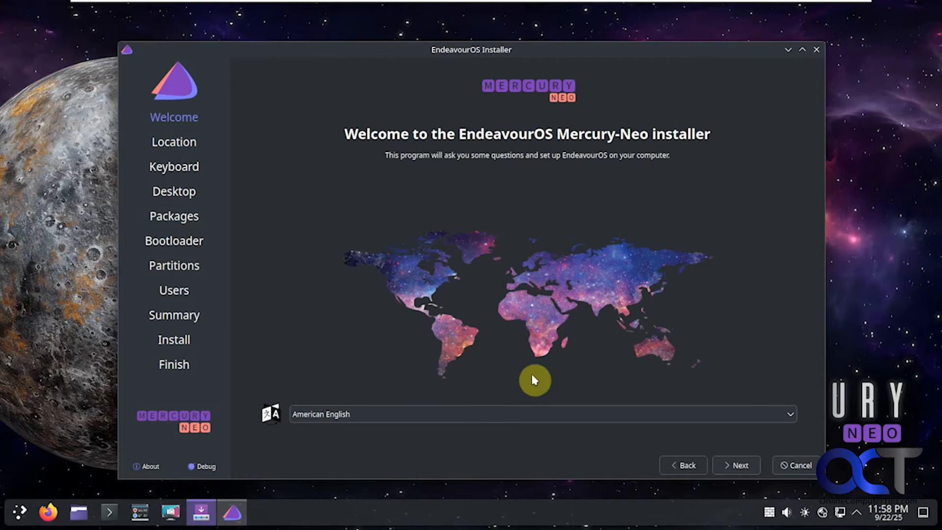
Accept American English, the America/Los Angeles location and the default English (US) keyboard layout
{"action": "left_click", "coordinate": [731, 467]}
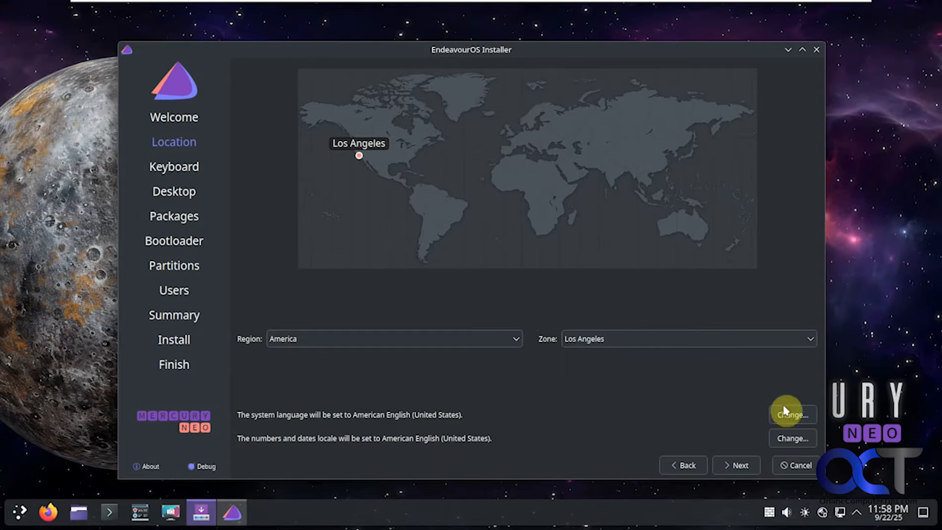
{"action": "left_click", "coordinate": [741, 467]}
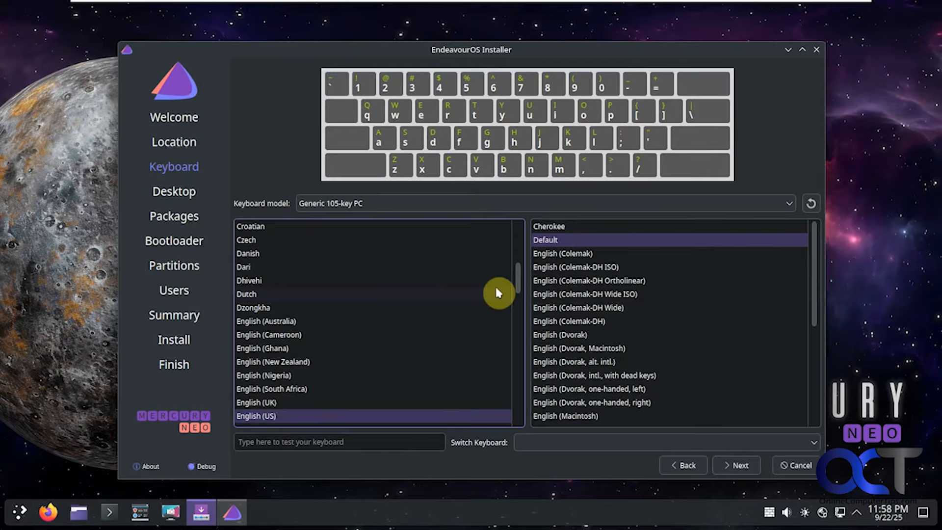
{"action": "left_click", "coordinate": [731, 464]}
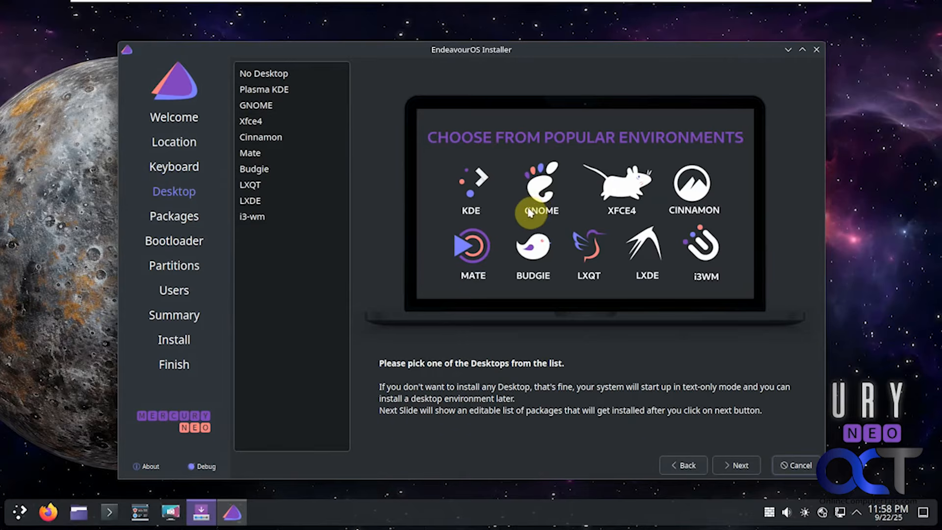
Preview the available desktop environments one after another, from No Desktop through i3-wm
{"action": "left_click", "coordinate": [283, 74]}
{"action": "left_click", "coordinate": [281, 92]}
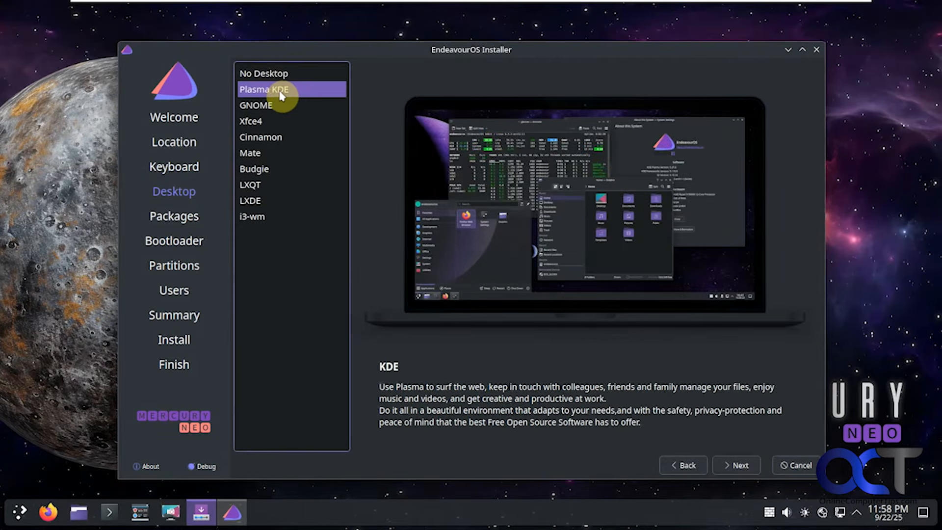
{"action": "left_click", "coordinate": [273, 106]}
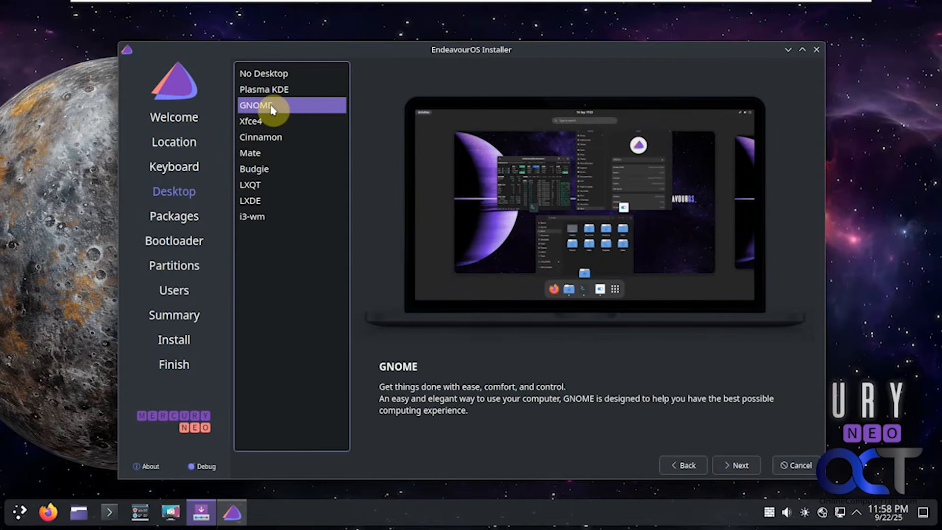
{"action": "left_click", "coordinate": [267, 122]}
{"action": "left_click", "coordinate": [266, 140]}
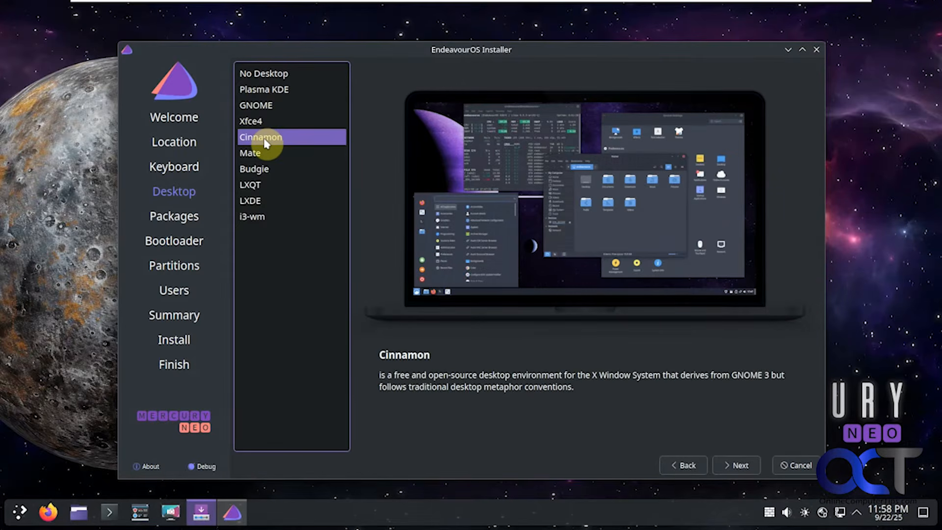
{"action": "left_click", "coordinate": [262, 151]}
{"action": "left_click", "coordinate": [268, 170]}
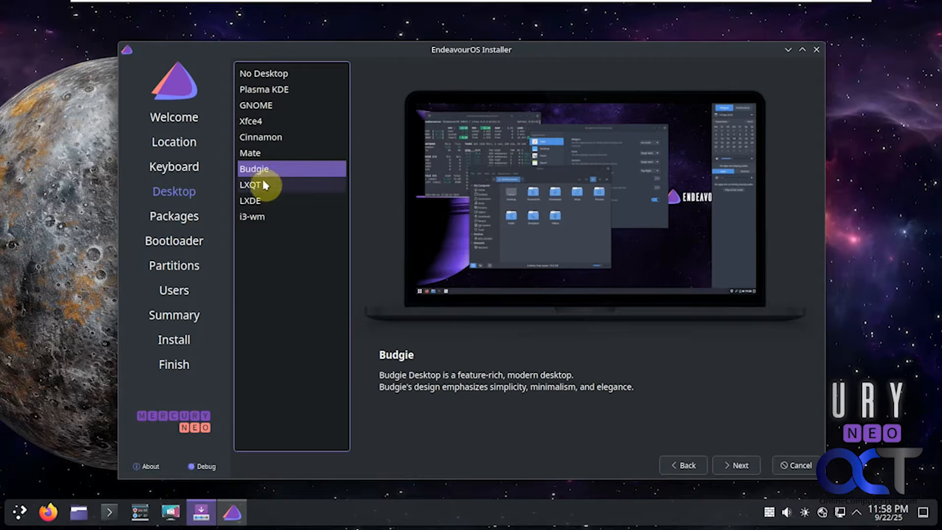
{"action": "left_click", "coordinate": [266, 185]}
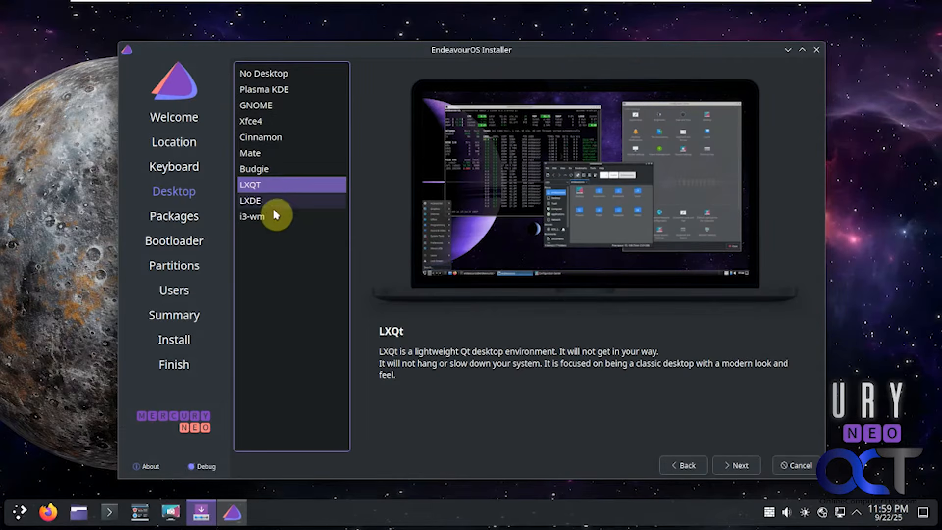
{"action": "left_click", "coordinate": [271, 206]}
{"action": "left_click", "coordinate": [265, 221]}
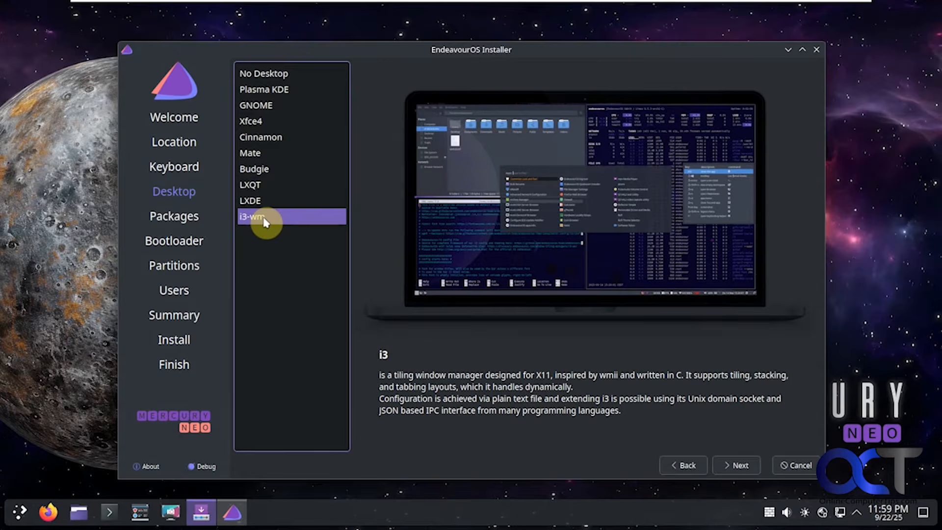
Choose Cinnamon as the desktop environment to install and continue to the package selection
{"action": "left_click", "coordinate": [266, 154]}
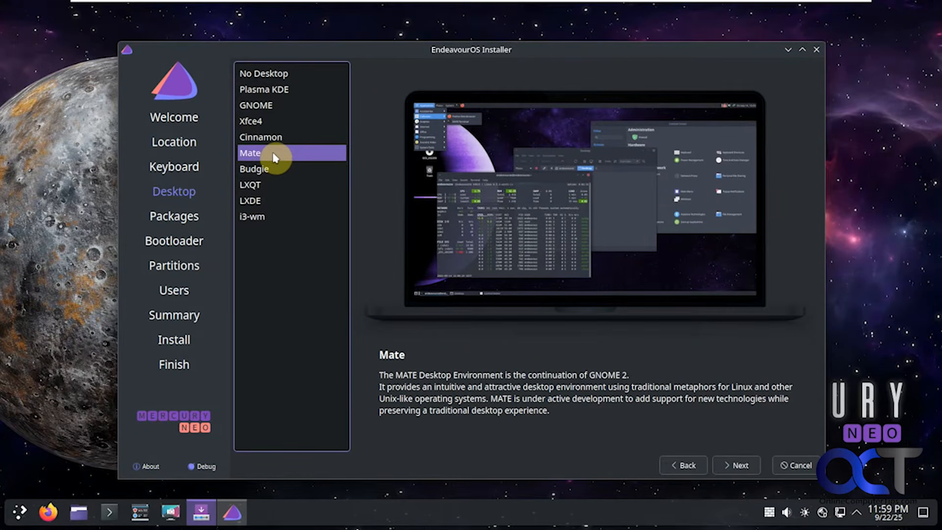
{"action": "left_click", "coordinate": [270, 142]}
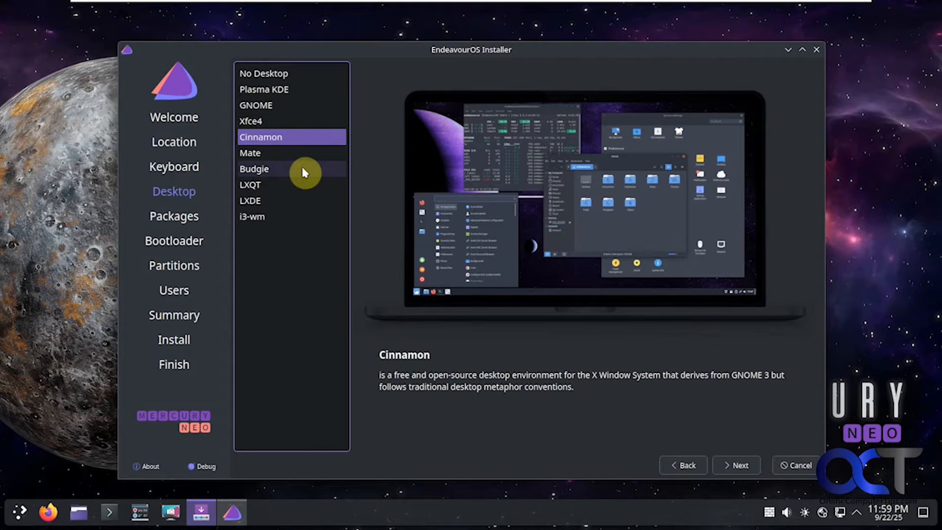
{"action": "left_click", "coordinate": [740, 467]}
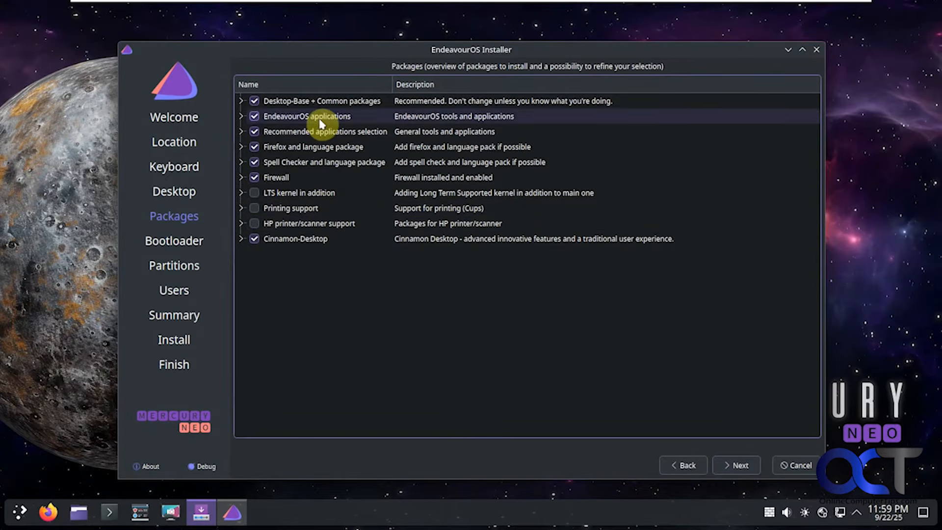
Keep the preselected packages and the default Systemd-boot bootloader
{"action": "left_click", "coordinate": [736, 464]}
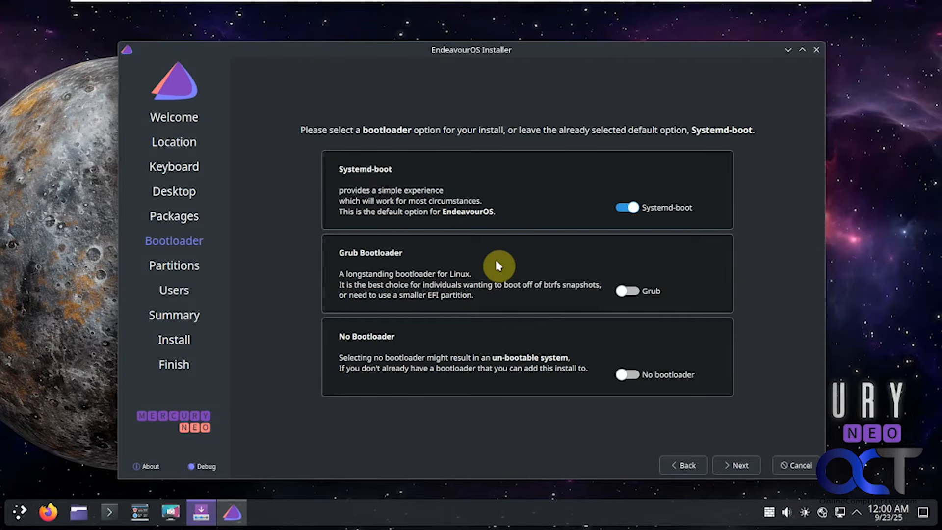
{"action": "left_click", "coordinate": [739, 464]}
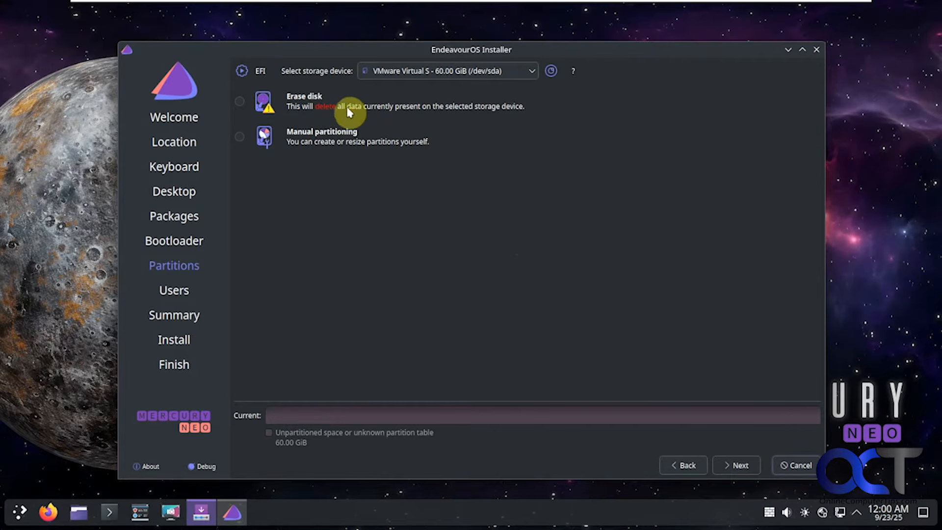
Set the 60 GiB VMware disk to be erased, with no swap, the ext4 file system and no encryption
{"action": "left_click", "coordinate": [532, 72]}
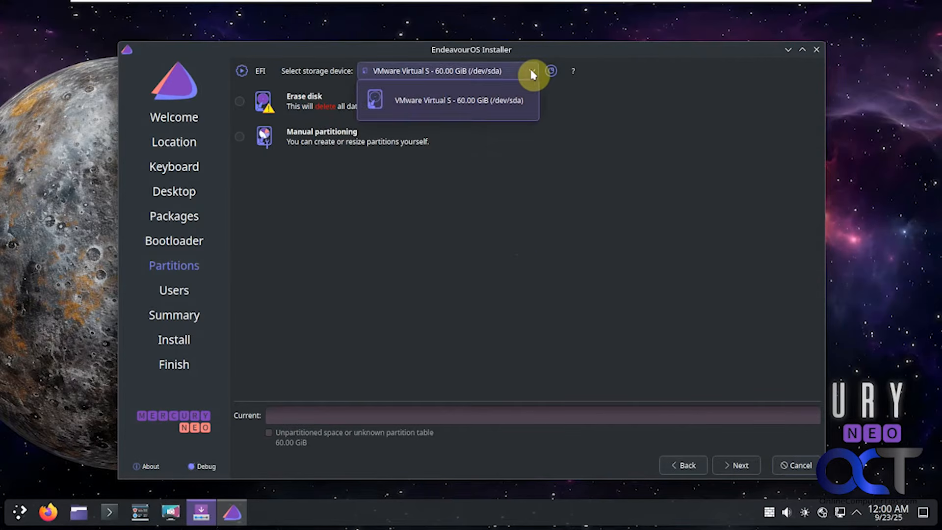
{"action": "left_click", "coordinate": [532, 73]}
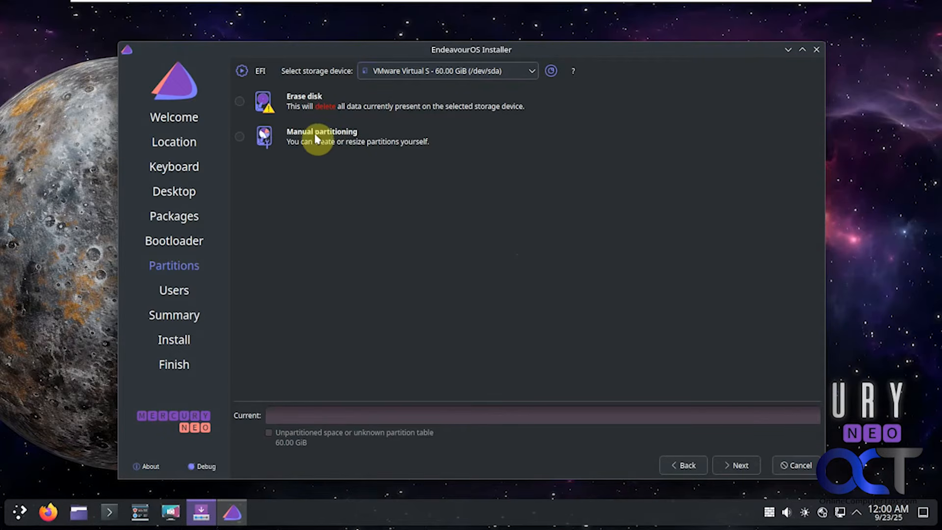
{"action": "left_click", "coordinate": [240, 101]}
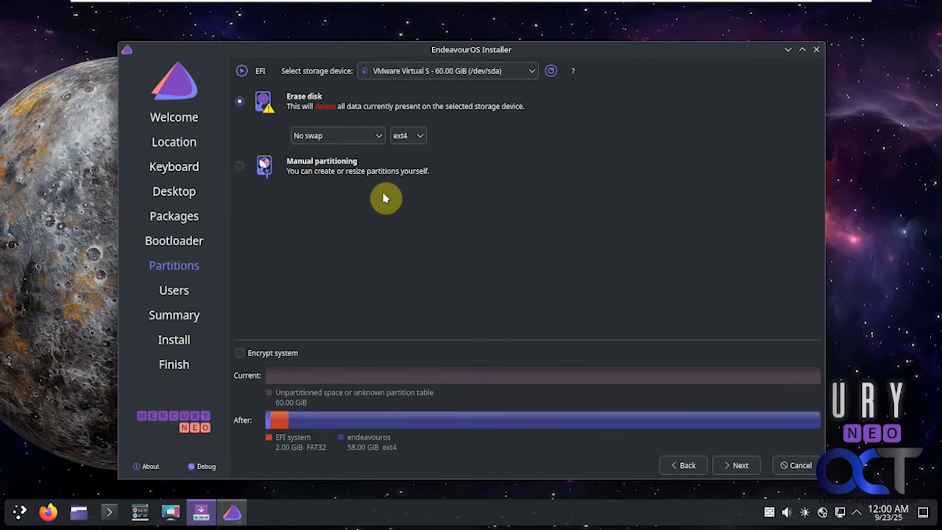
{"action": "left_click", "coordinate": [377, 138]}
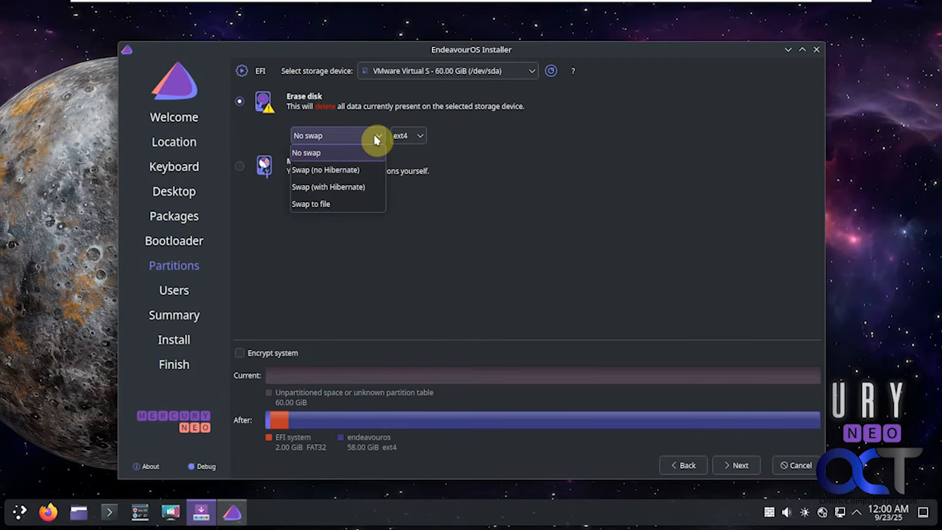
{"action": "left_click", "coordinate": [444, 241]}
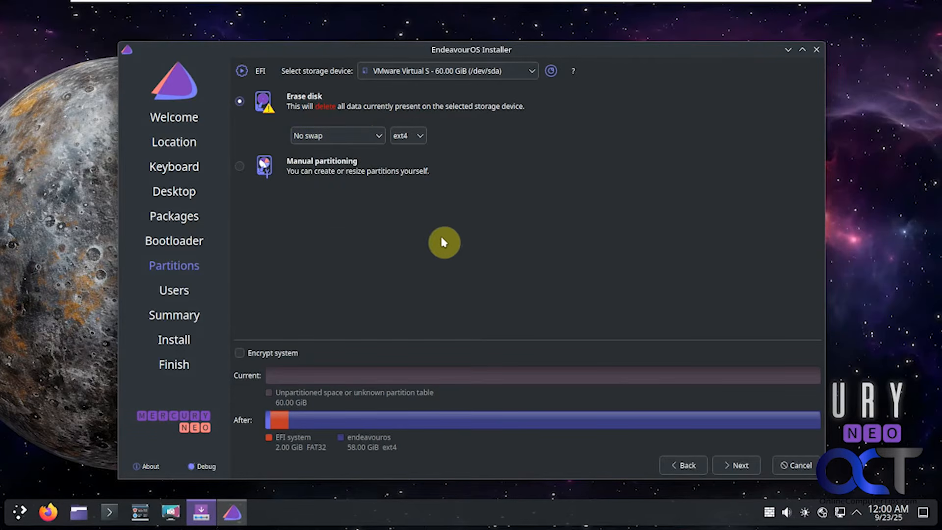
{"action": "left_click", "coordinate": [420, 140]}
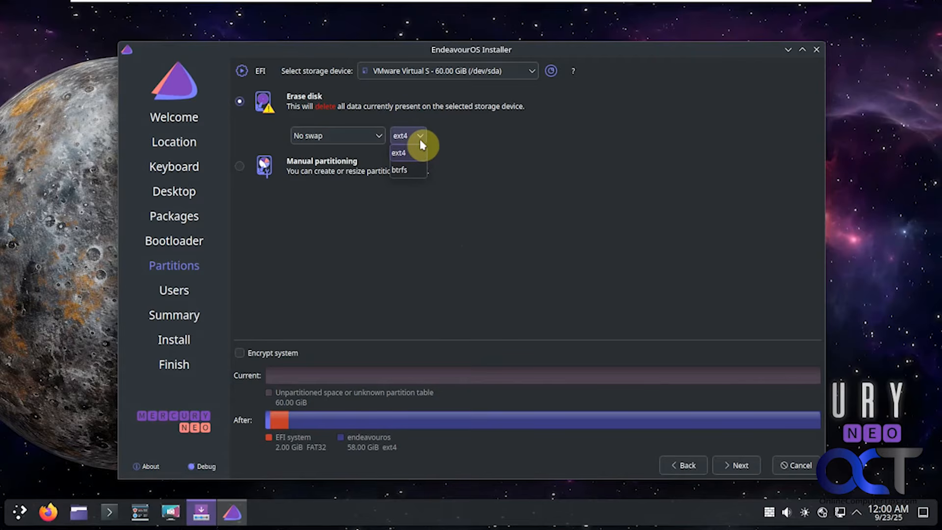
{"action": "left_click", "coordinate": [420, 140]}
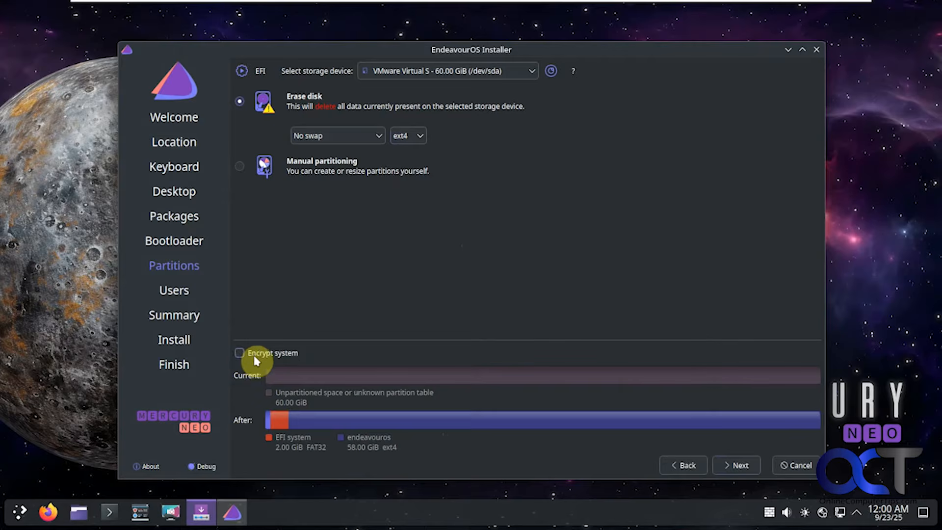
{"action": "left_click", "coordinate": [738, 461]}
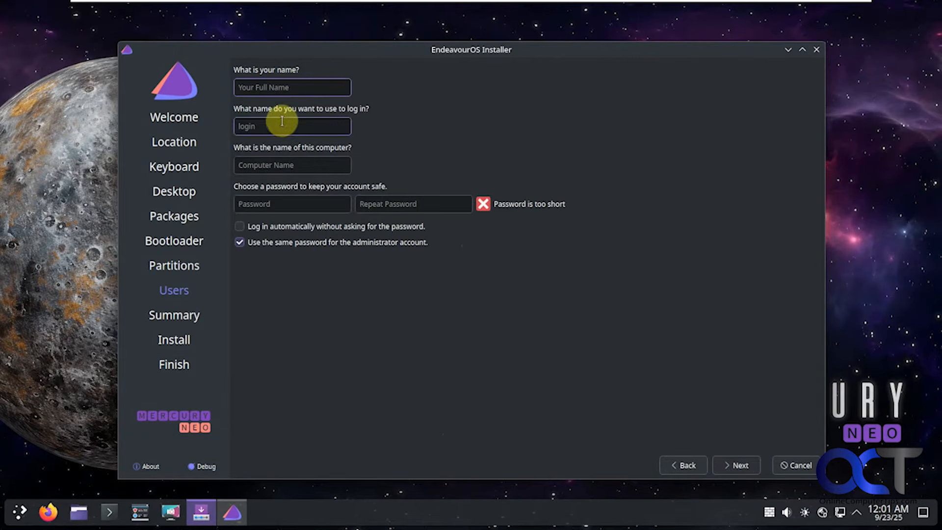
Enter the user's name for the new account and set the computer name to EndeavourOS
{"action": "type", "text": "Bob"}
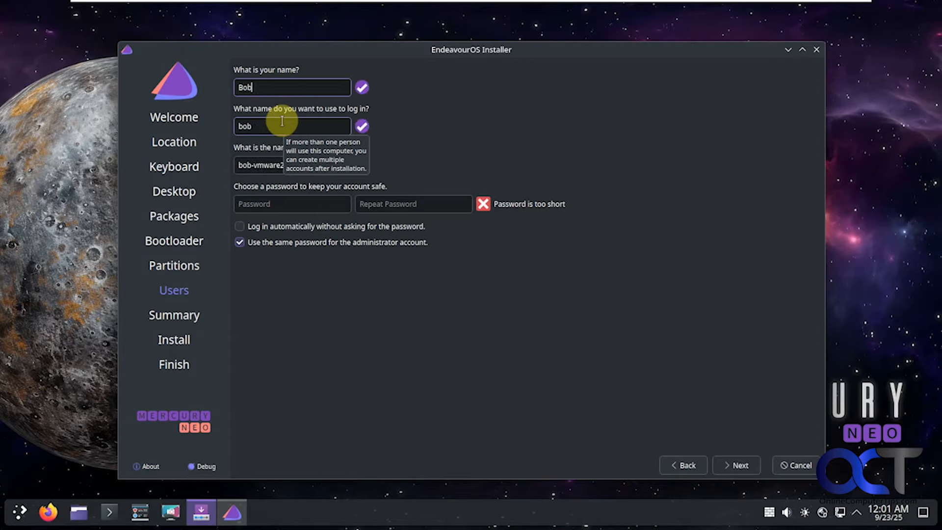
{"action": "left_click", "coordinate": [250, 126]}
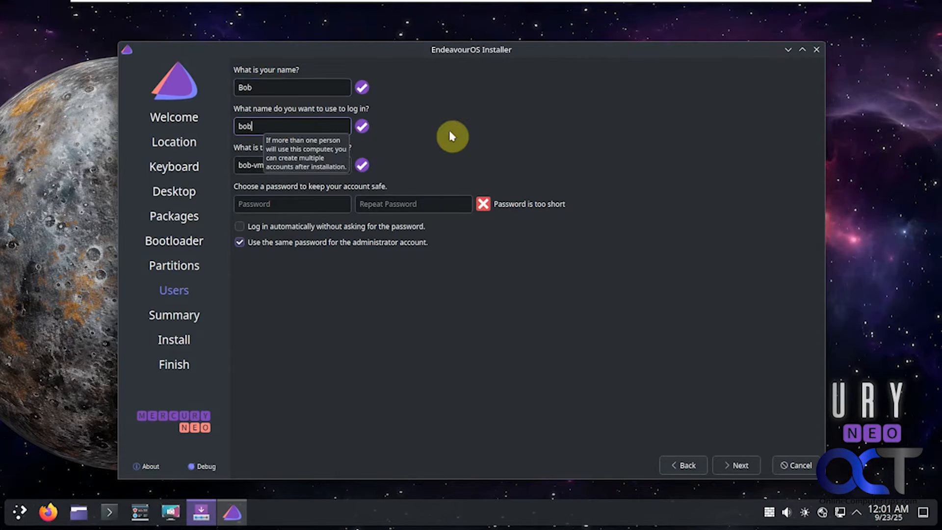
{"action": "left_click", "coordinate": [302, 163]}
{"action": "left_click_drag", "start_coordinate": [301, 163], "coordinate": [238, 161]}
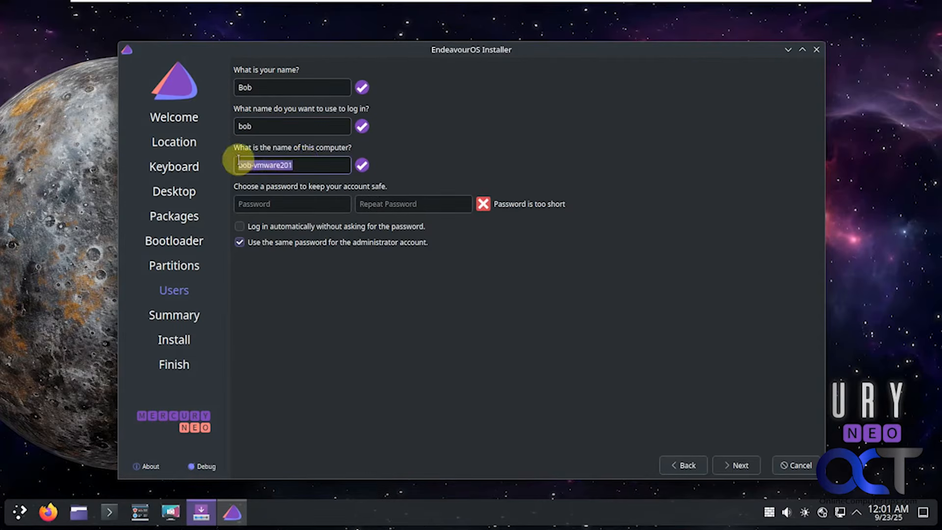
{"action": "key", "text": "BackSpace"}
{"action": "type", "text": "en"}
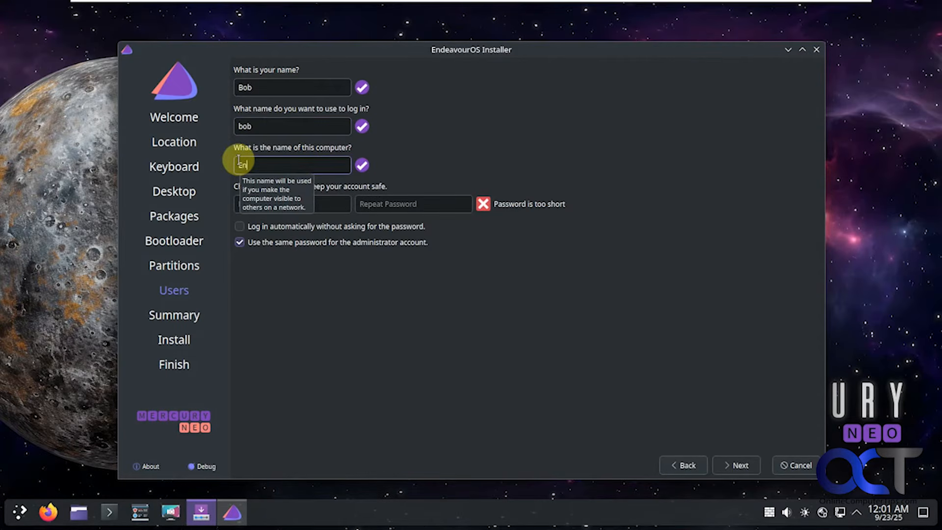
{"action": "type", "text": "deavourOS"}
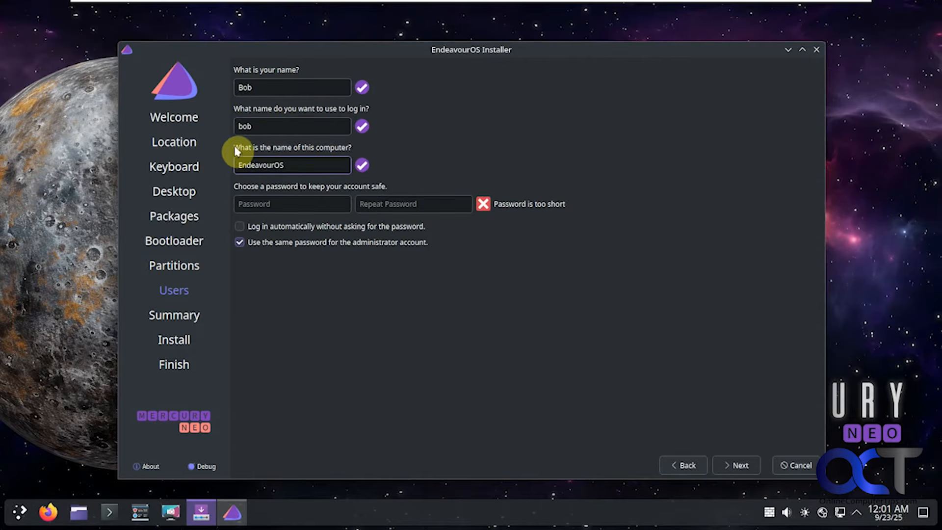
Enter and repeat the account password, enable automatic login, and continue to the installation summary
{"action": "left_click", "coordinate": [294, 203]}
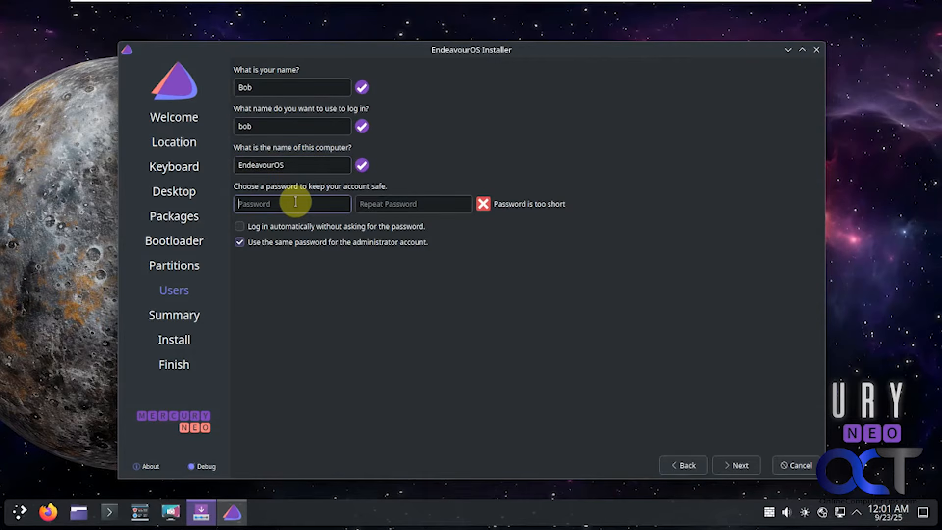
{"action": "type", "text": "••••••••"}
{"action": "key", "text": "Tab"}
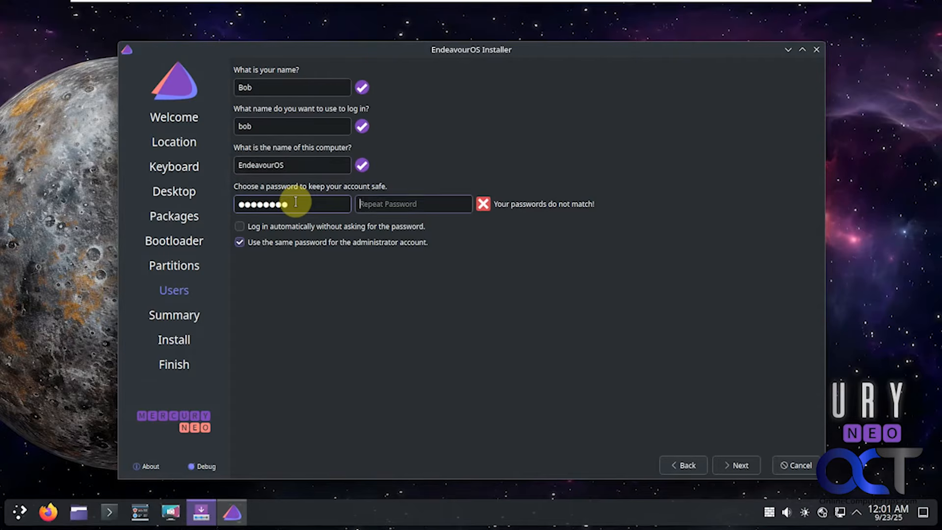
{"action": "type", "text": "••••••••"}
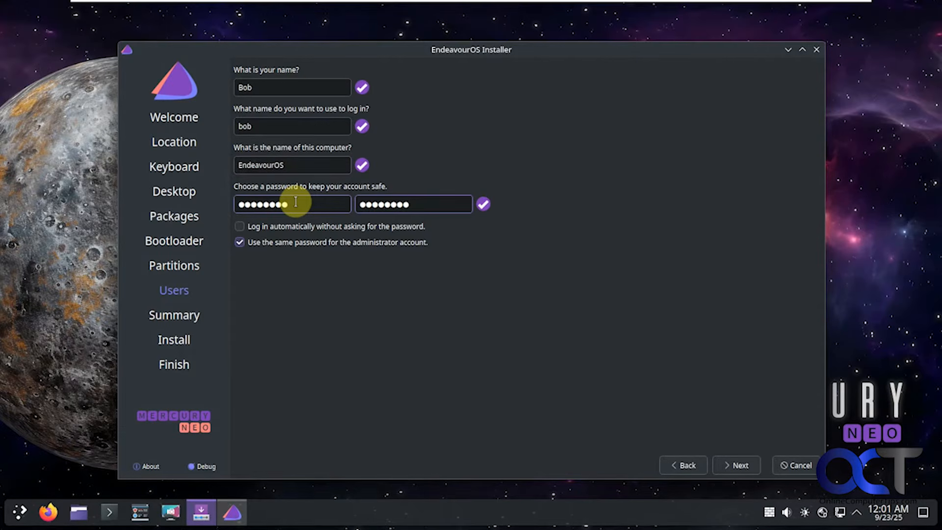
{"action": "left_click", "coordinate": [243, 229]}
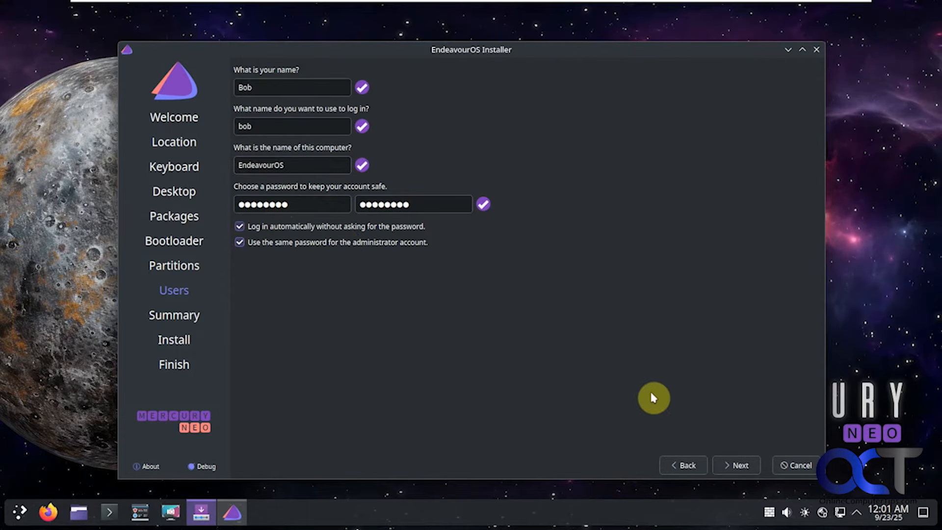
{"action": "left_click", "coordinate": [727, 465]}
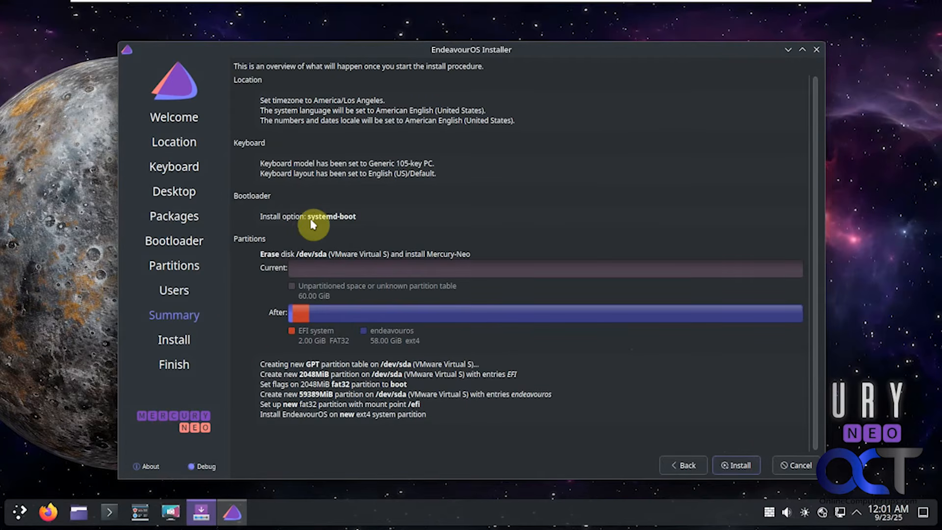
Start and confirm the EndeavourOS installation, and restart into the new system once it is done
{"action": "left_click", "coordinate": [738, 469]}
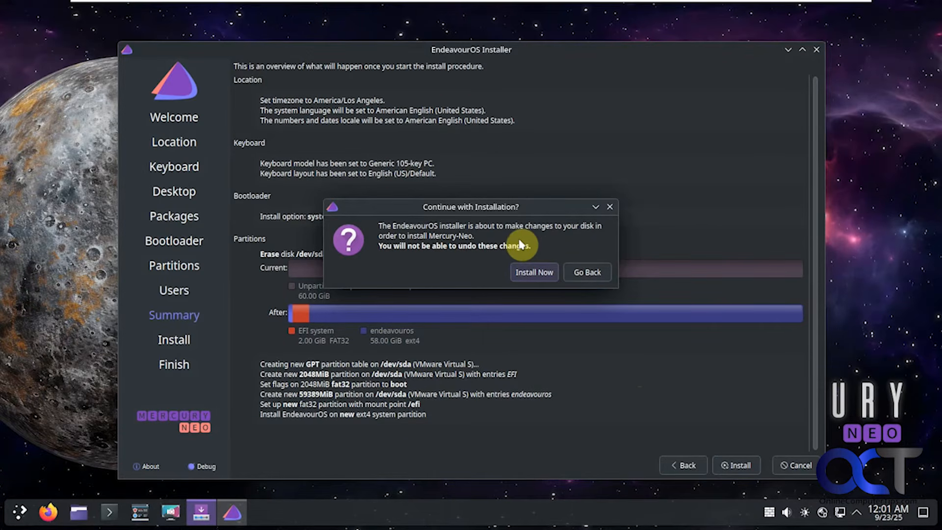
{"action": "left_click", "coordinate": [533, 273]}
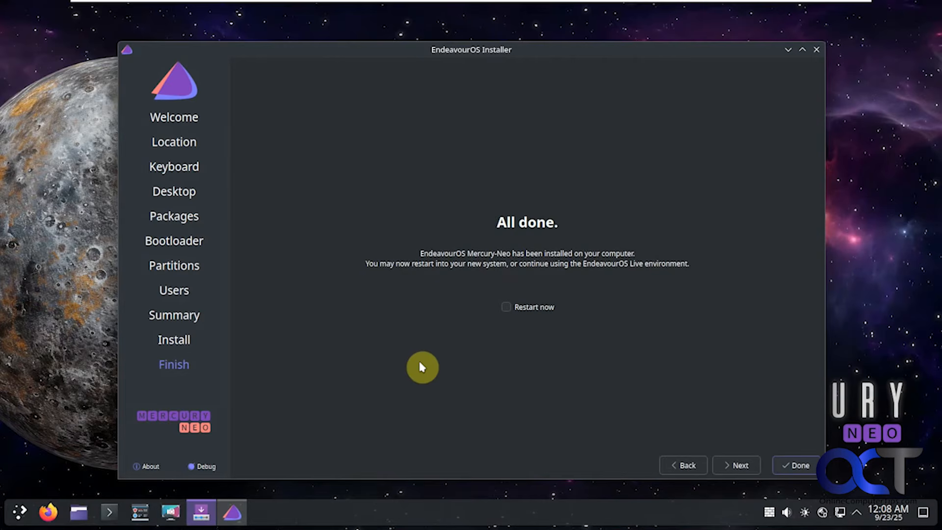
{"action": "left_click", "coordinate": [508, 308]}
{"action": "left_click", "coordinate": [793, 464]}
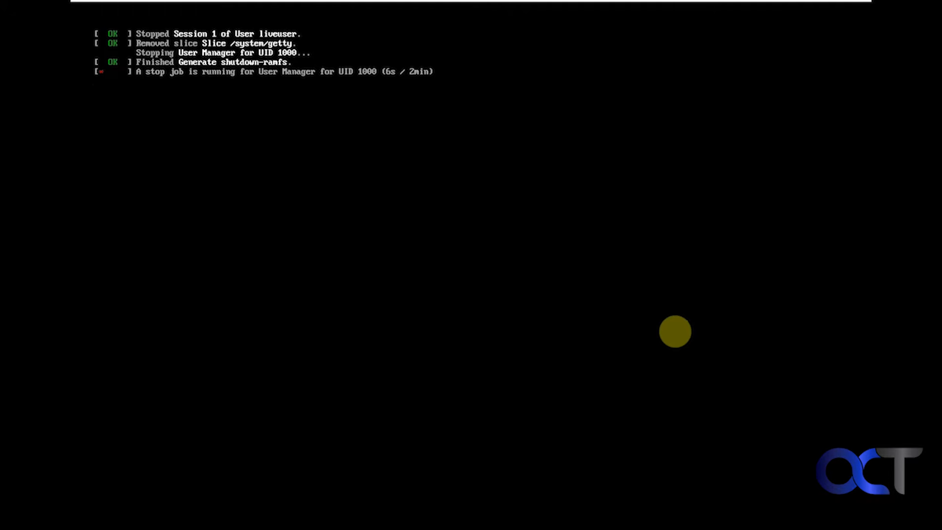
Look over the boot entries and boot the standard EndeavourOS (6.16.8-arch2-1) entry
{"action": "key", "text": "Down"}
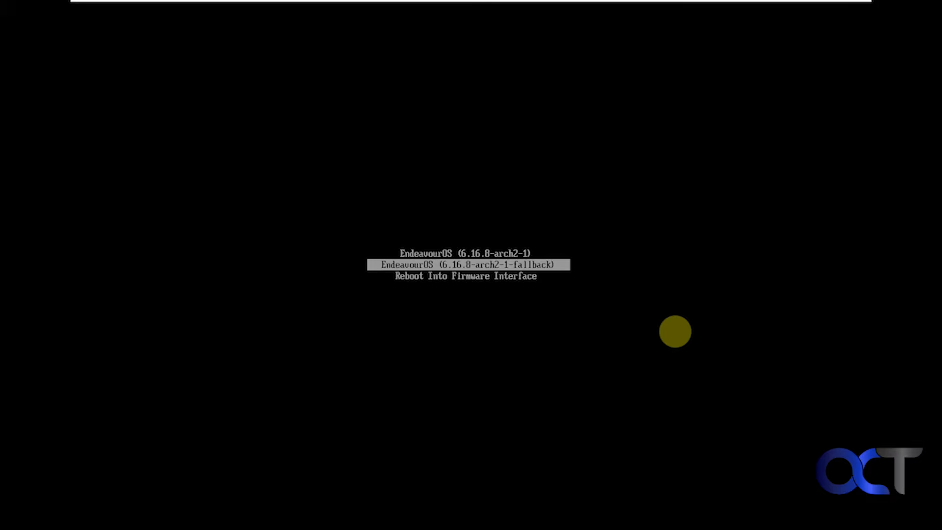
{"action": "key", "text": "Up"}
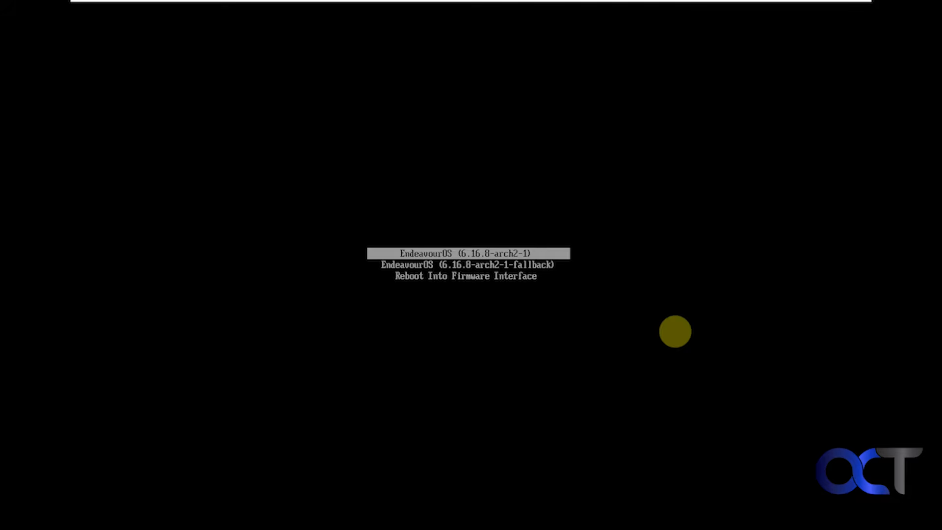
{"action": "key", "text": "Down"}
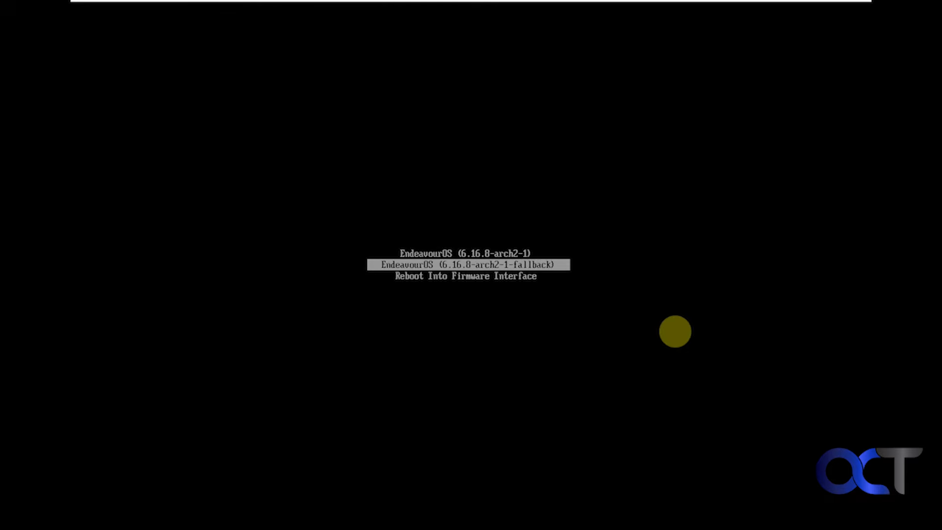
{"action": "key", "text": "Down"}
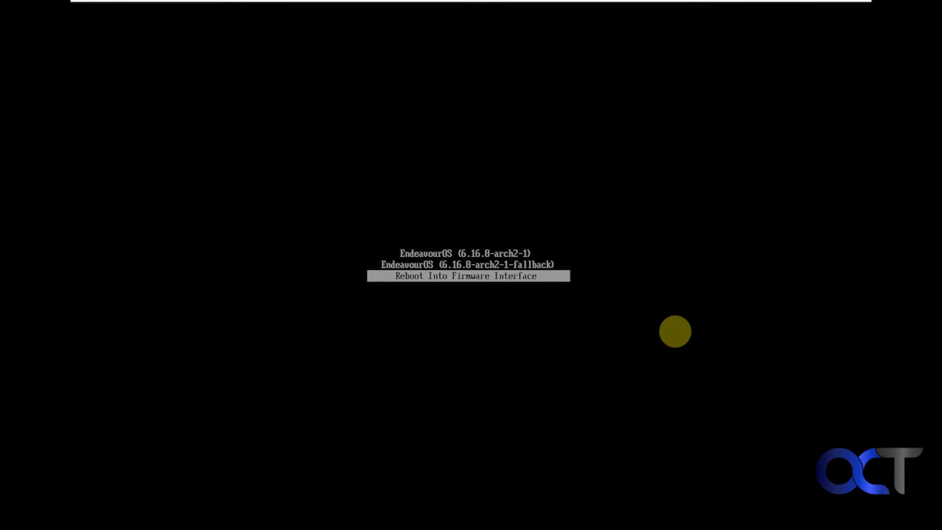
{"action": "key", "text": "Up"}
{"action": "key", "text": "Up"}
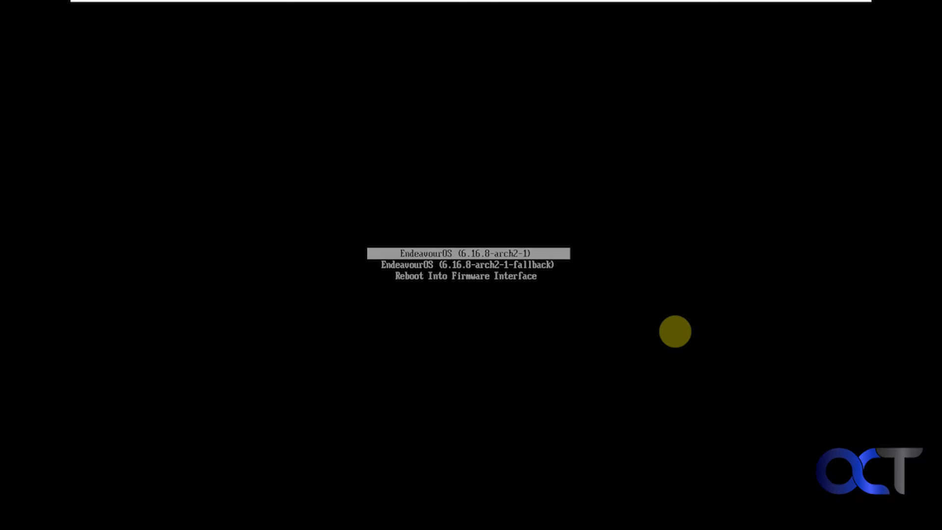
{"action": "key", "text": "Return"}
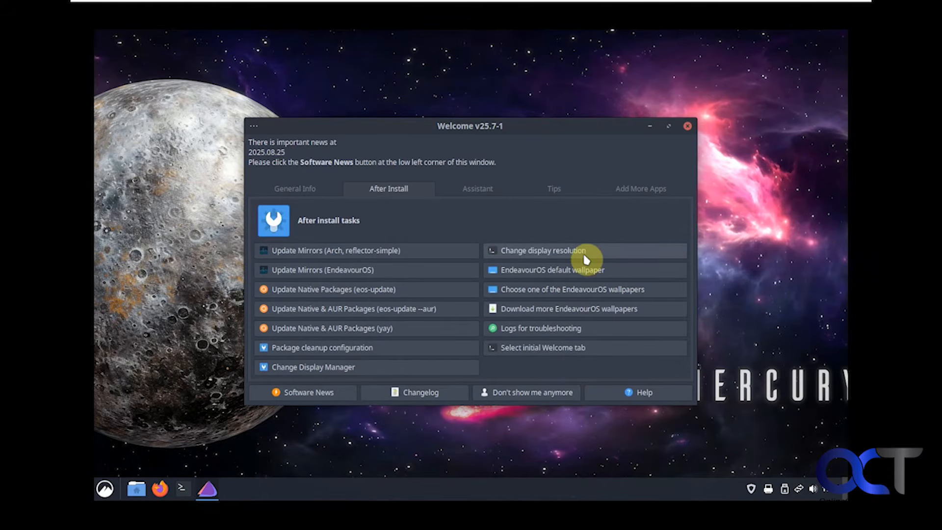
Review the Welcome app's general info, assistant tools, tips and additional apps, and close it
{"action": "left_click", "coordinate": [310, 191]}
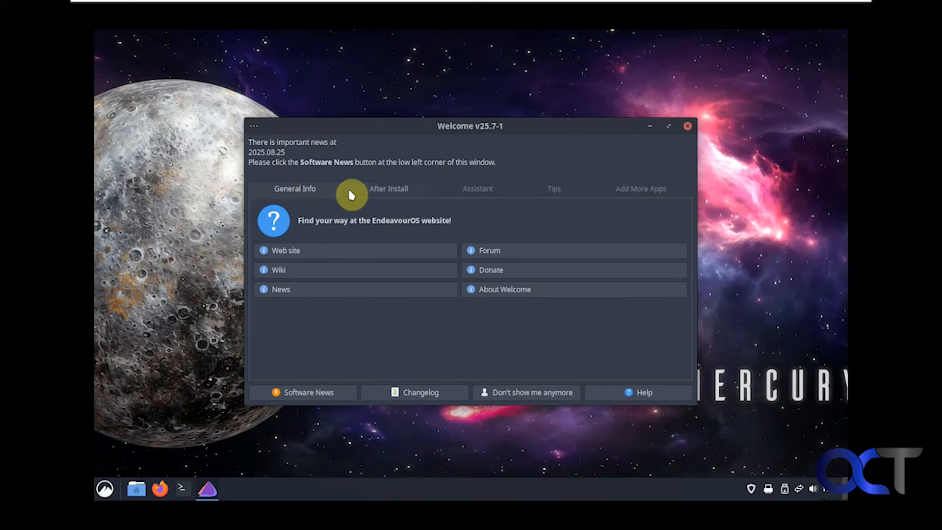
{"action": "left_click", "coordinate": [470, 195]}
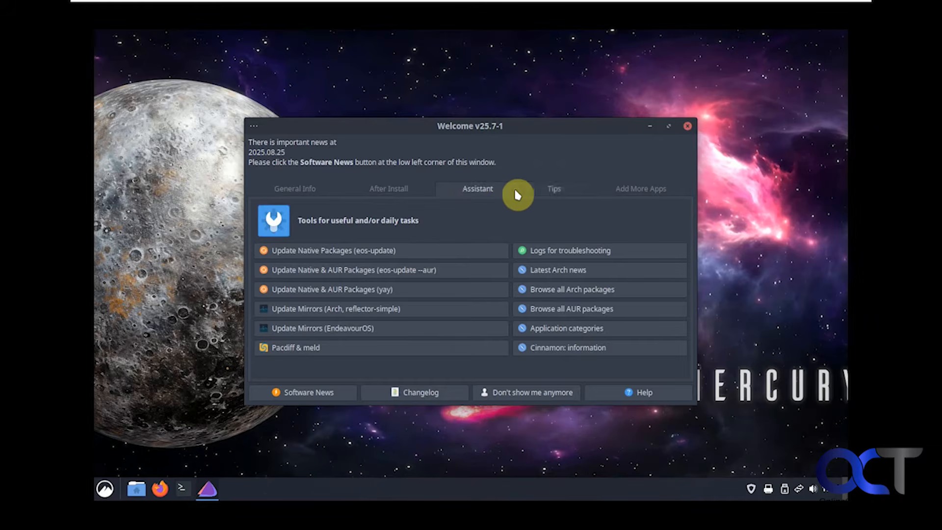
{"action": "left_click", "coordinate": [553, 192]}
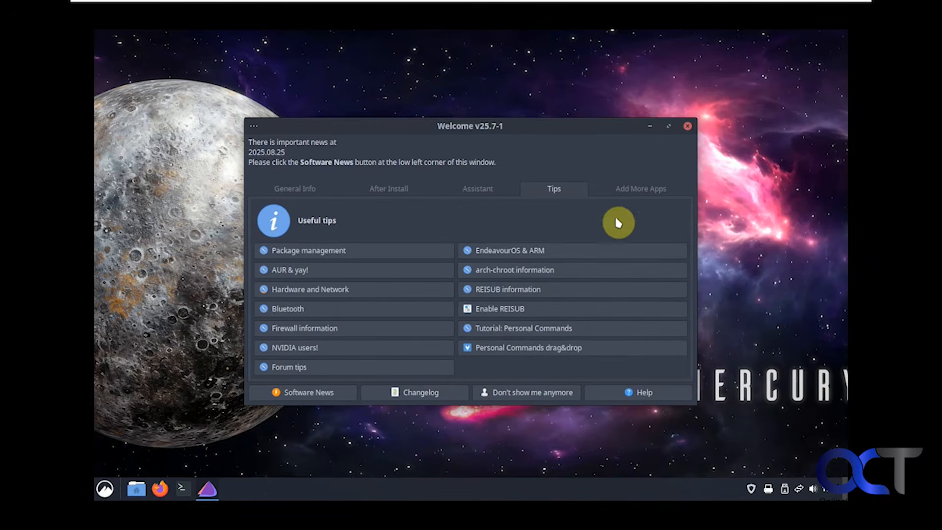
{"action": "left_click", "coordinate": [629, 191]}
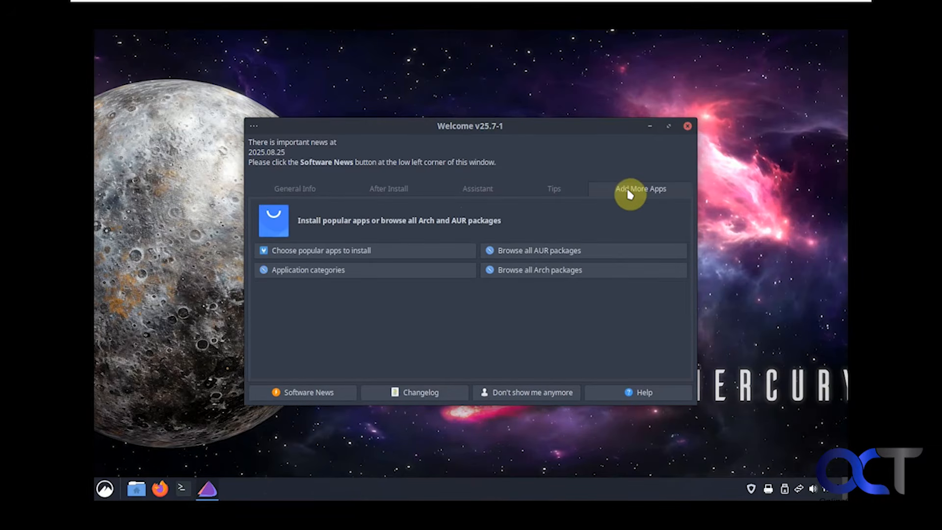
{"action": "left_click", "coordinate": [687, 128]}
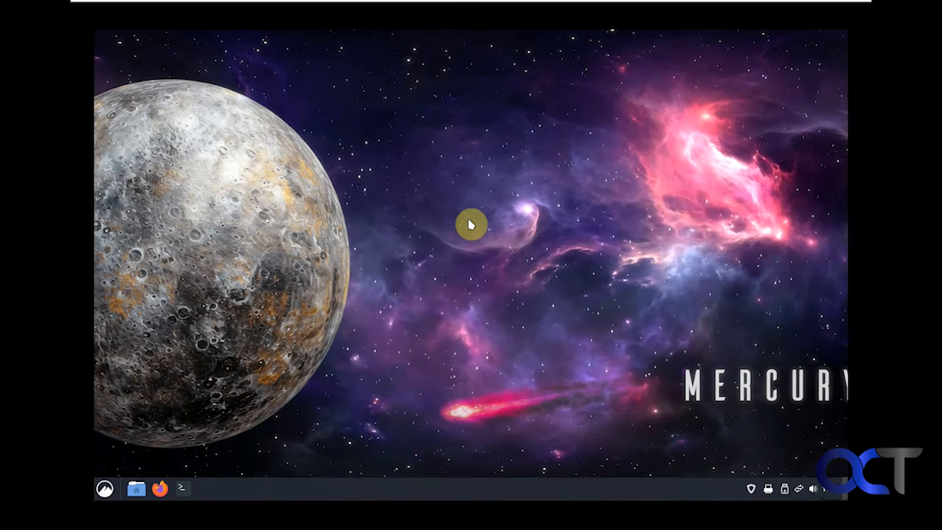
Examine the installed desklets, the downloadable ones and the general desklet settings, and close the Desklets window
{"action": "right_click", "coordinate": [441, 206]}
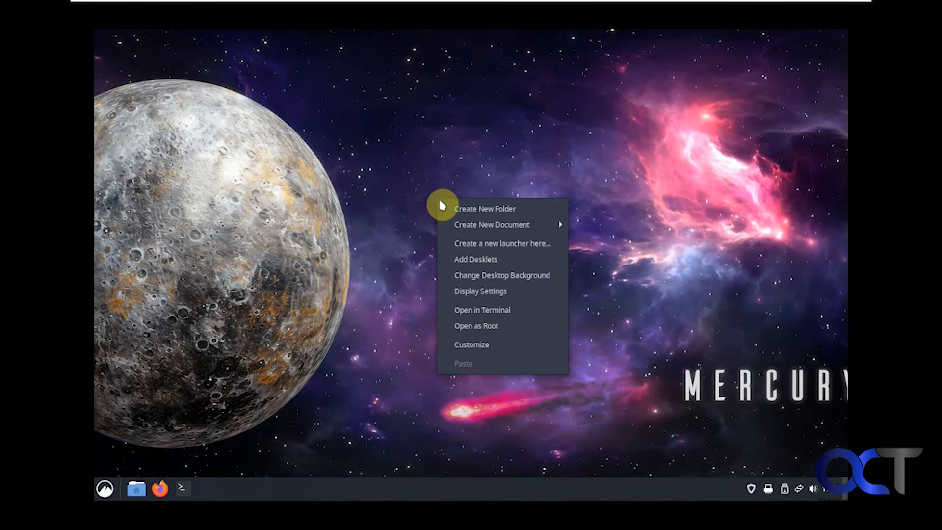
{"action": "mouse_move", "coordinate": [498, 231]}
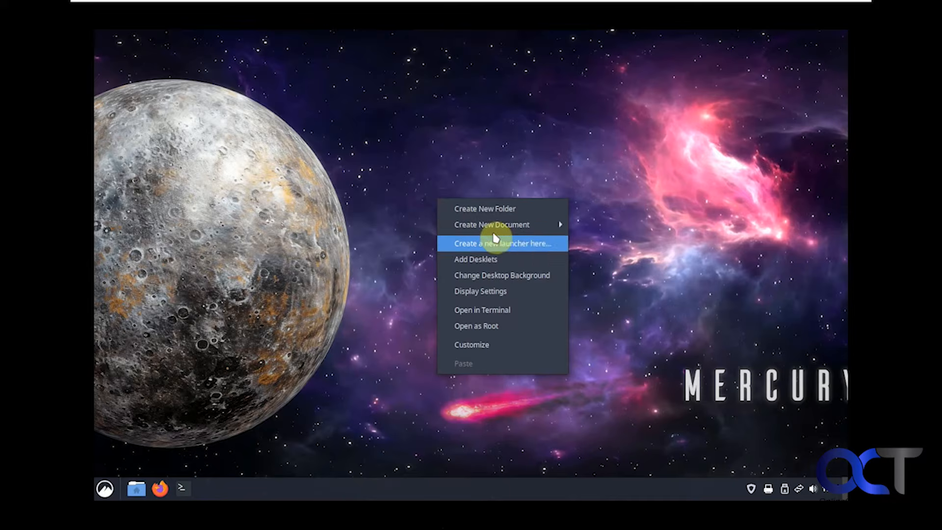
{"action": "left_click", "coordinate": [486, 259]}
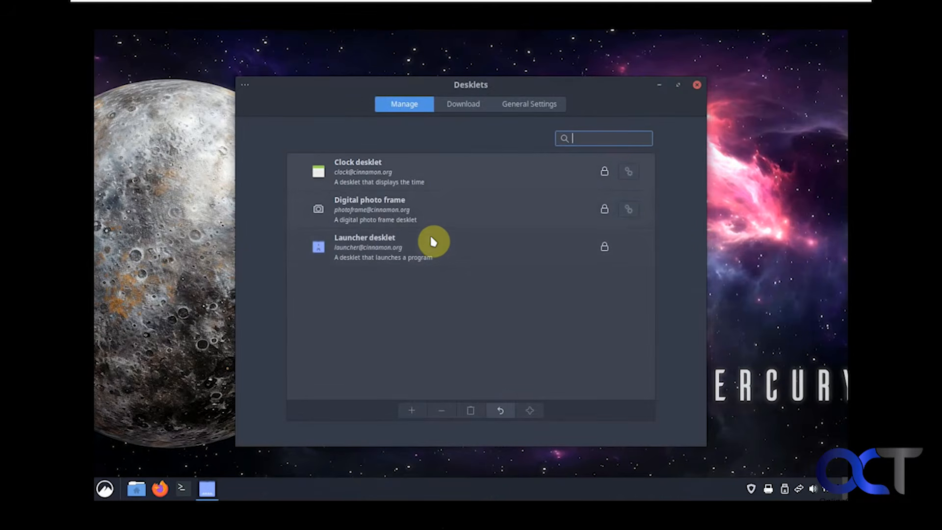
{"action": "left_click", "coordinate": [461, 107]}
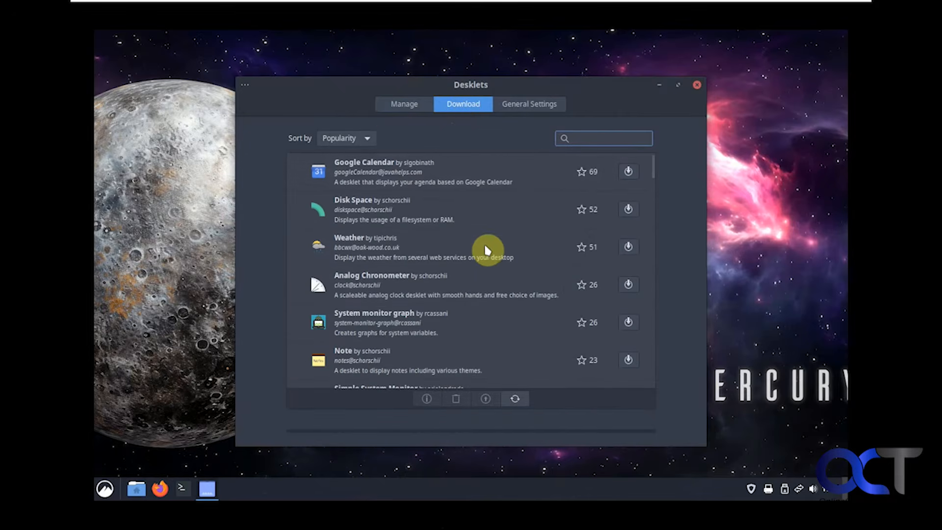
{"action": "scroll", "coordinate": [482, 284], "scroll_direction": "down", "scroll_amount": 1}
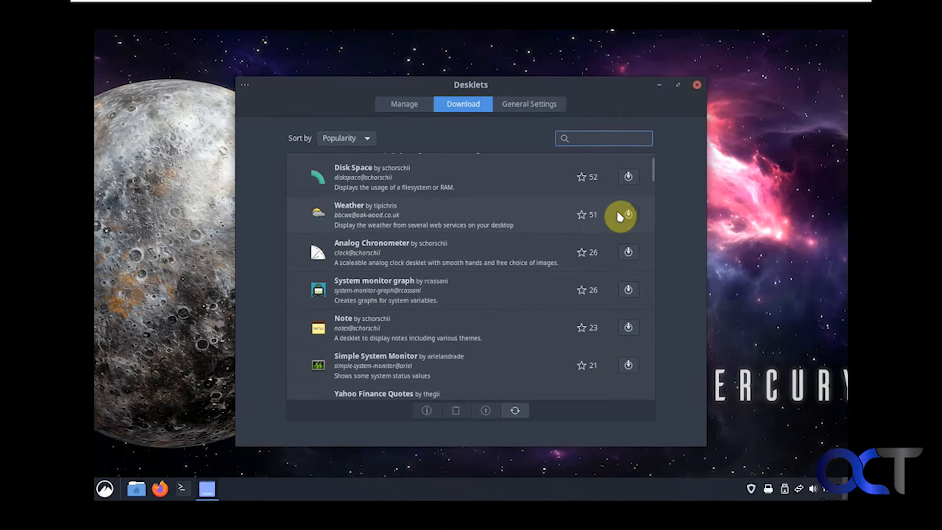
{"action": "left_click", "coordinate": [526, 107]}
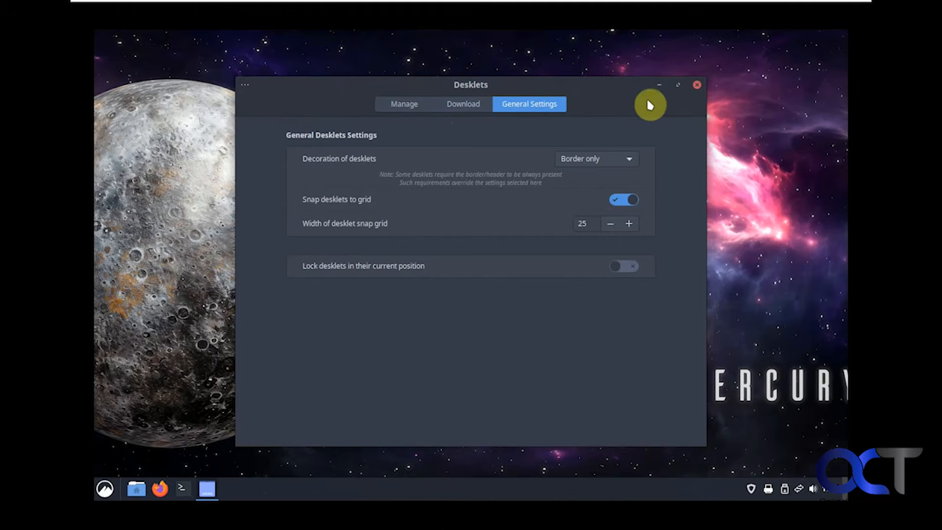
{"action": "left_click", "coordinate": [697, 85]}
Examine the desktop background collections such as Amber, Chip and Curvy and the background settings, and close the window
{"action": "right_click", "coordinate": [456, 198]}
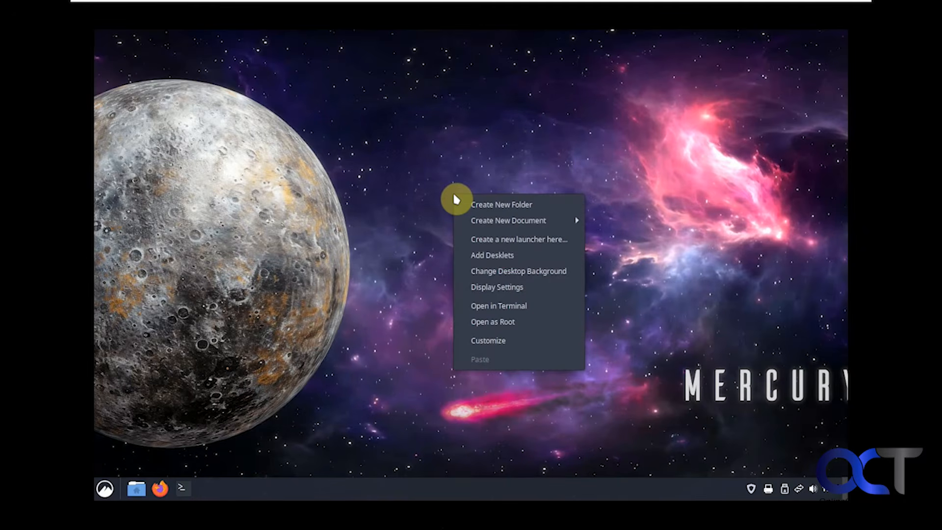
{"action": "left_click", "coordinate": [499, 270]}
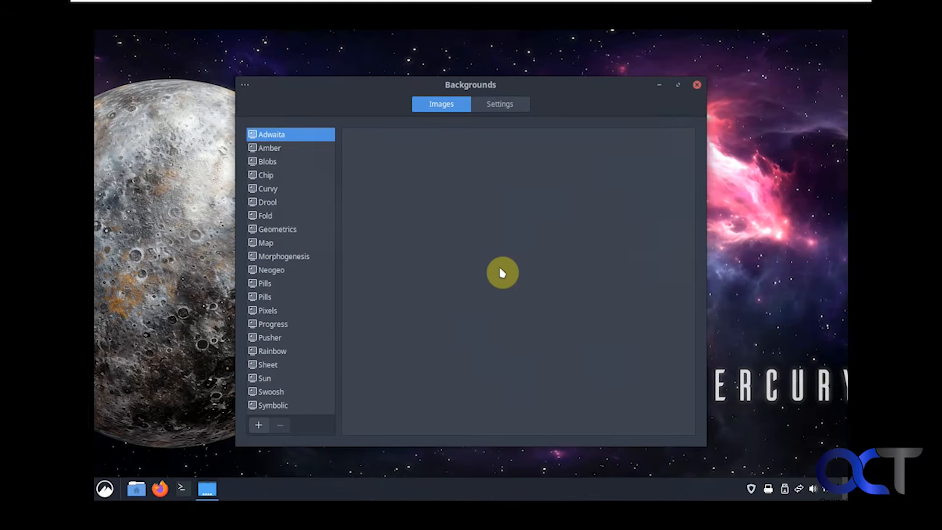
{"action": "left_click", "coordinate": [278, 148]}
{"action": "left_click", "coordinate": [275, 174]}
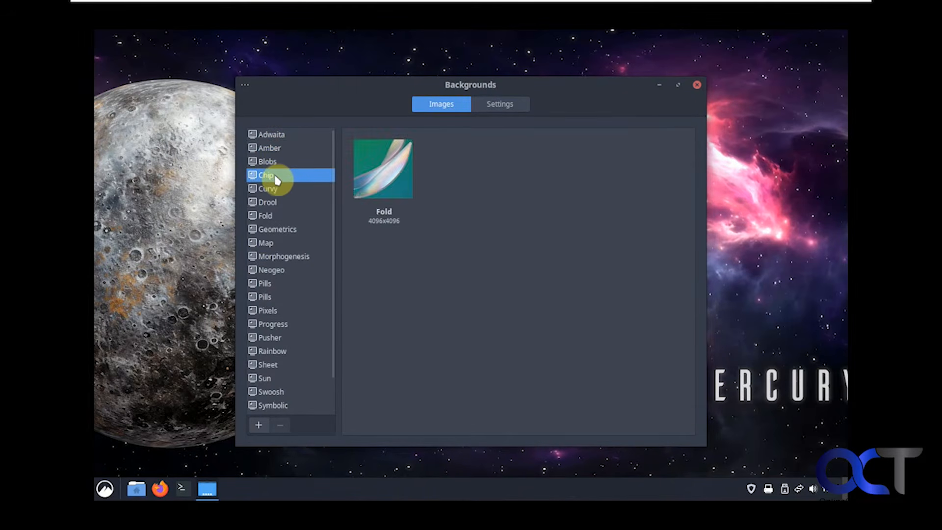
{"action": "left_click", "coordinate": [276, 188]}
{"action": "left_click", "coordinate": [501, 105]}
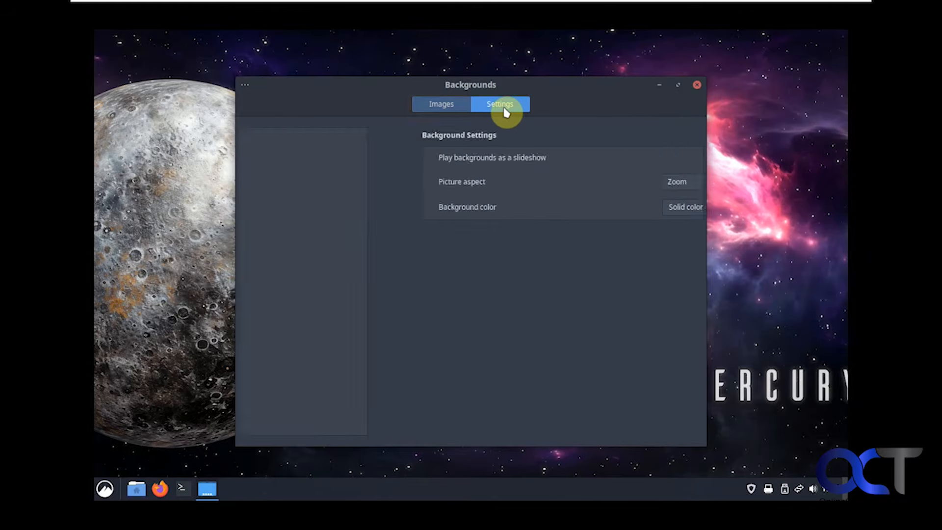
{"action": "left_click", "coordinate": [697, 86]}
Review the layout and settings pages of the Display settings, and close the window
{"action": "right_click", "coordinate": [497, 241]}
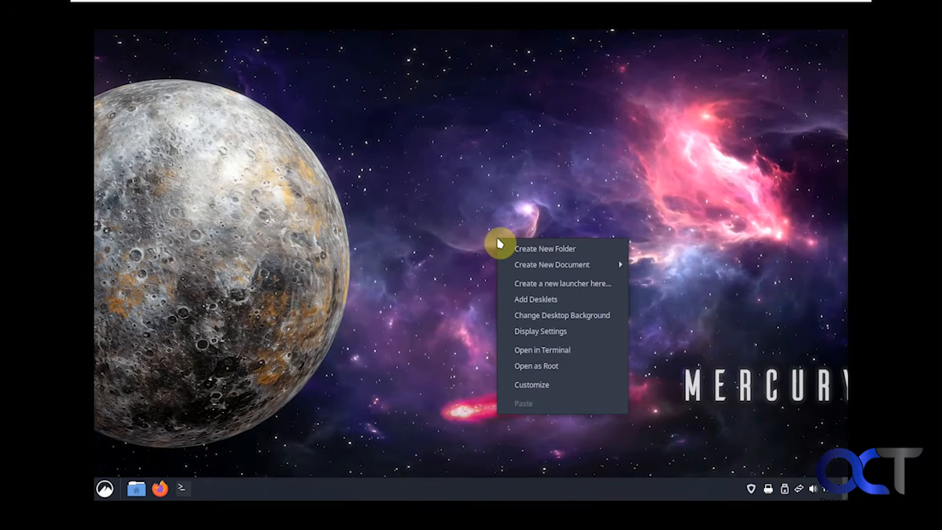
{"action": "left_click", "coordinate": [533, 329]}
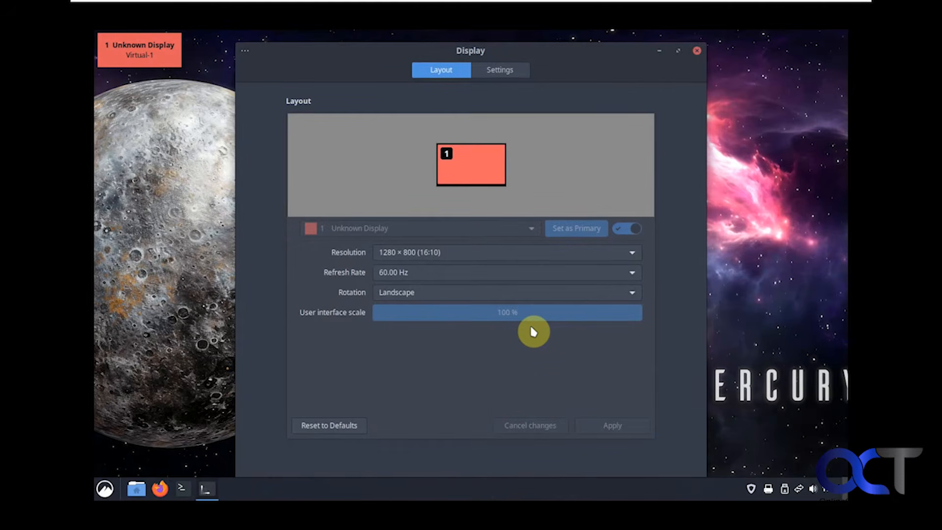
{"action": "left_click", "coordinate": [513, 71]}
{"action": "left_click", "coordinate": [697, 51]}
Examine the desktop's icon size and layout customization options for the current monitor, and close the window
{"action": "right_click", "coordinate": [538, 240]}
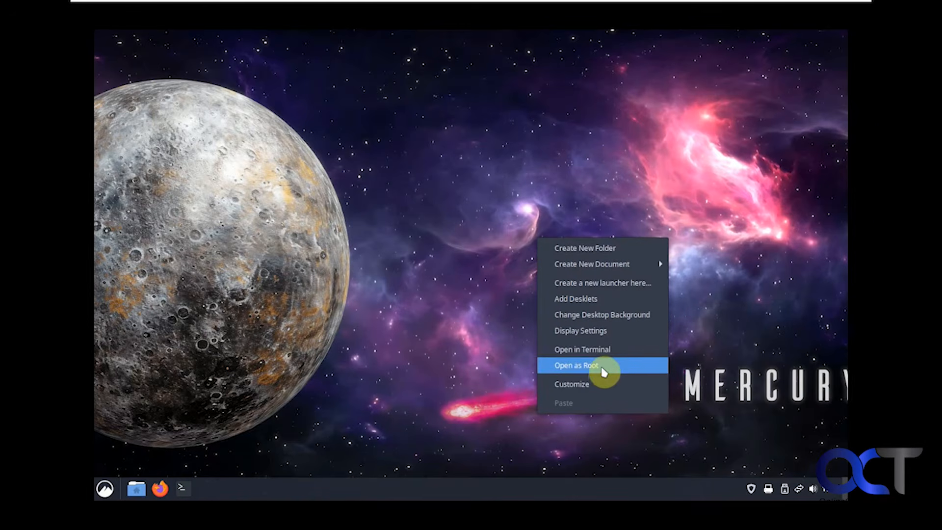
{"action": "left_click", "coordinate": [582, 385]}
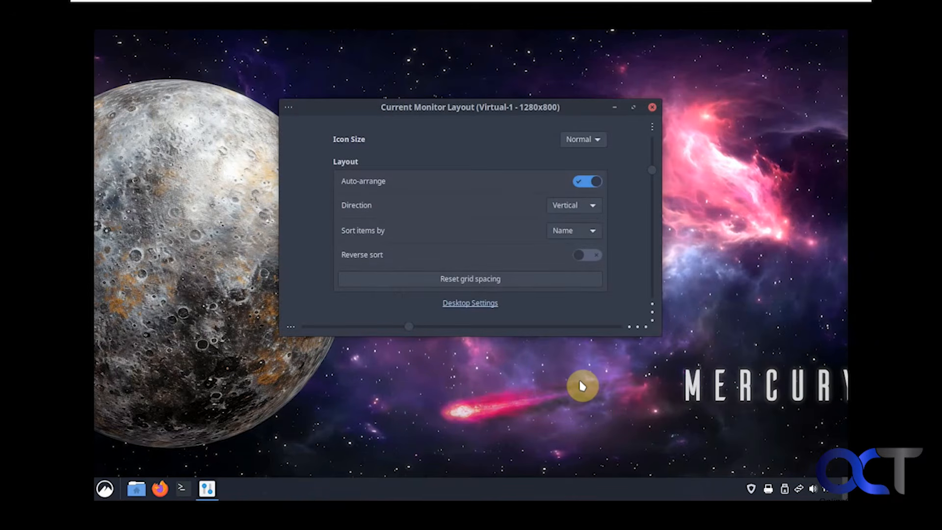
{"action": "left_click", "coordinate": [652, 107]}
Review the panel settings, add a new panel along the desktop's upper edge, and close the settings
{"action": "right_click", "coordinate": [428, 490]}
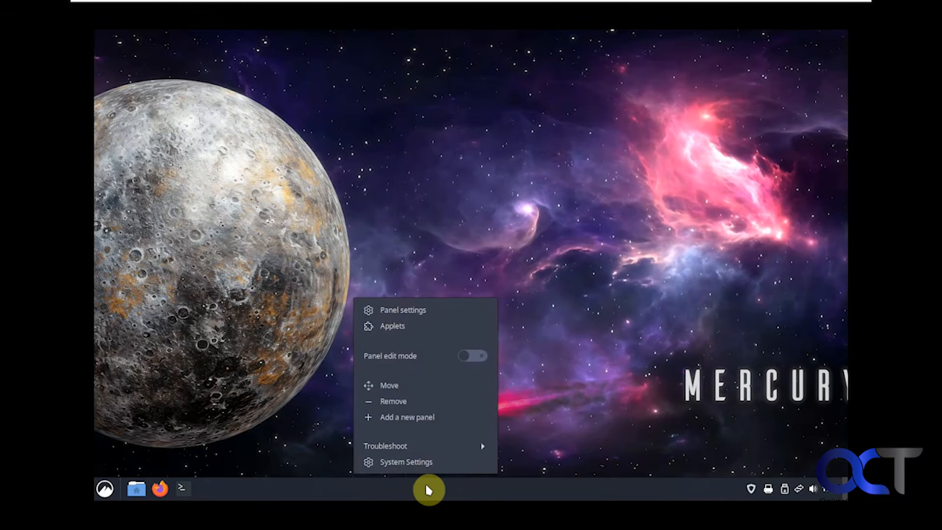
{"action": "left_click", "coordinate": [419, 312]}
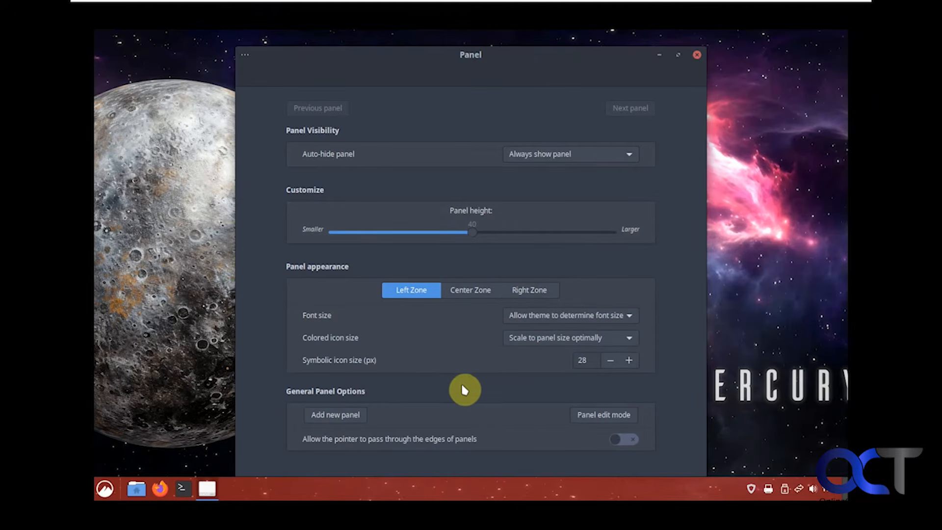
{"action": "left_click", "coordinate": [351, 416]}
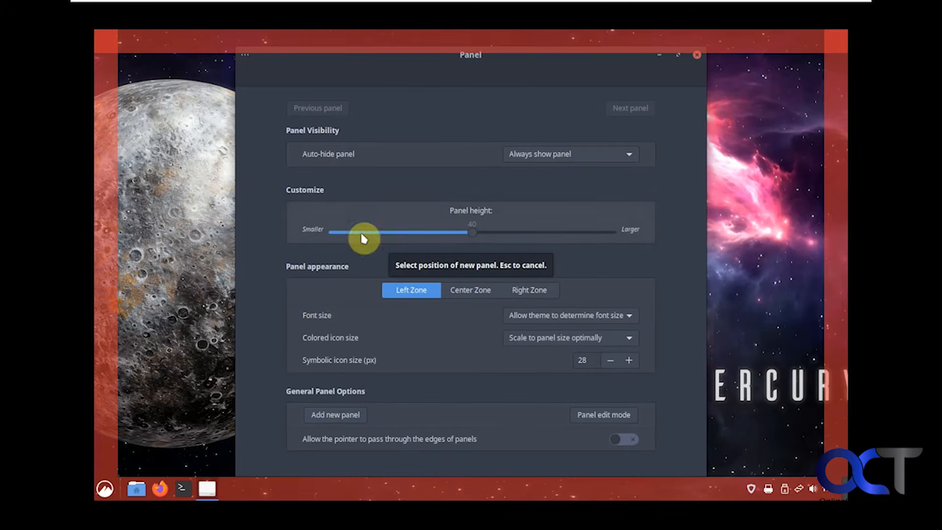
{"action": "left_click", "coordinate": [429, 47]}
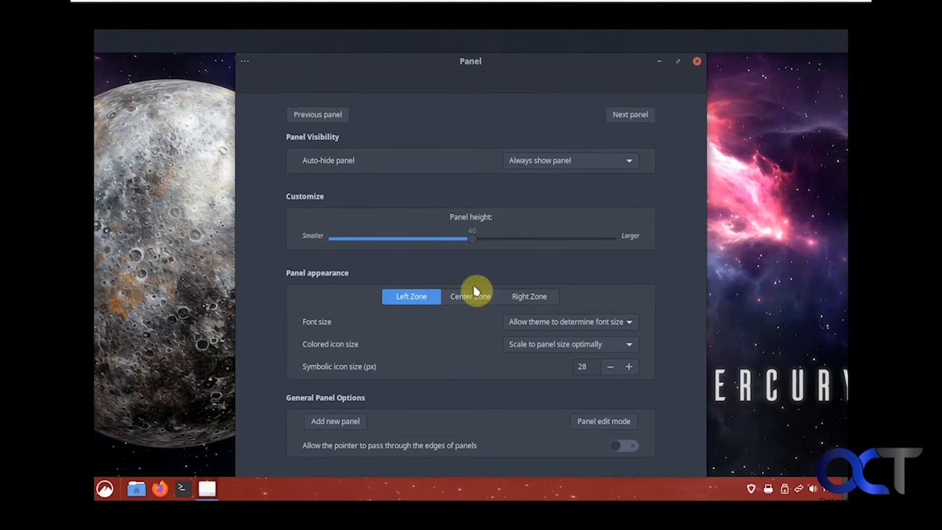
{"action": "left_click", "coordinate": [697, 69]}
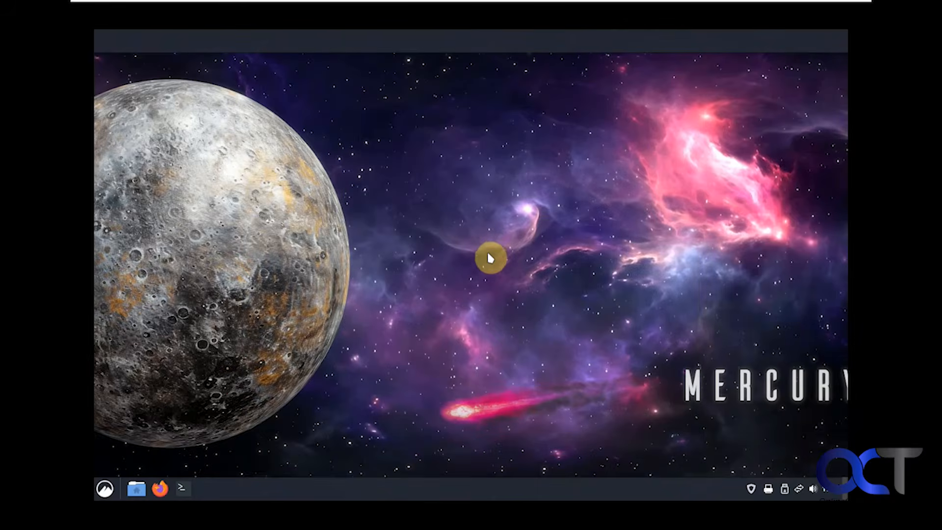
Look over the applets available for the new upper panel, and close the Applets window
{"action": "right_click", "coordinate": [421, 44]}
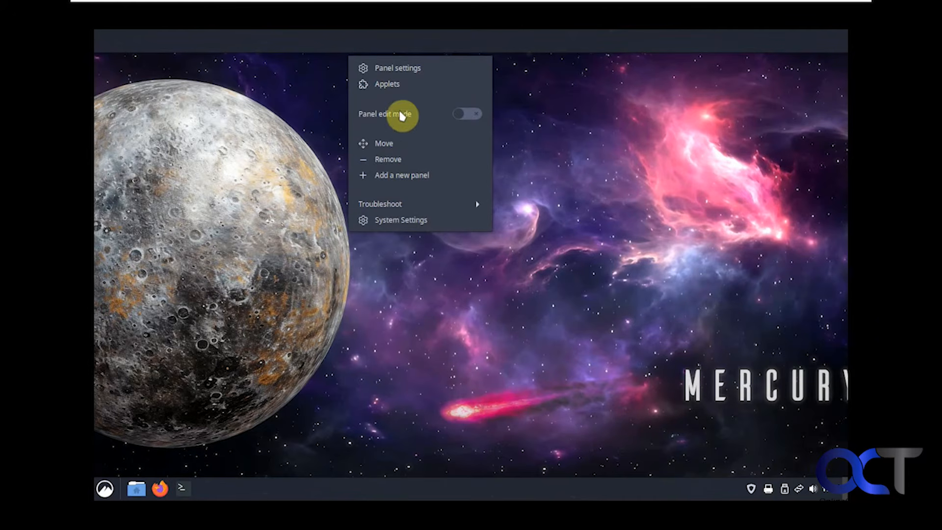
{"action": "left_click", "coordinate": [388, 84]}
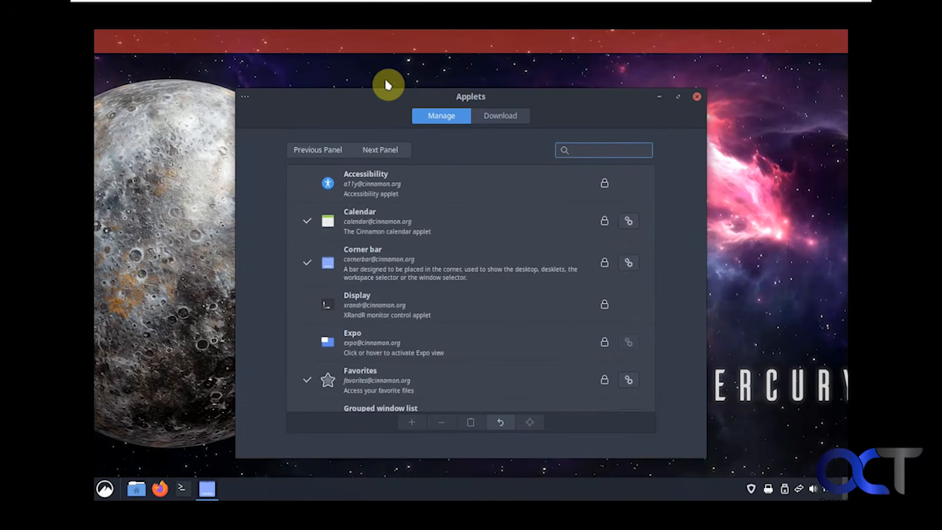
{"action": "left_click", "coordinate": [696, 96]}
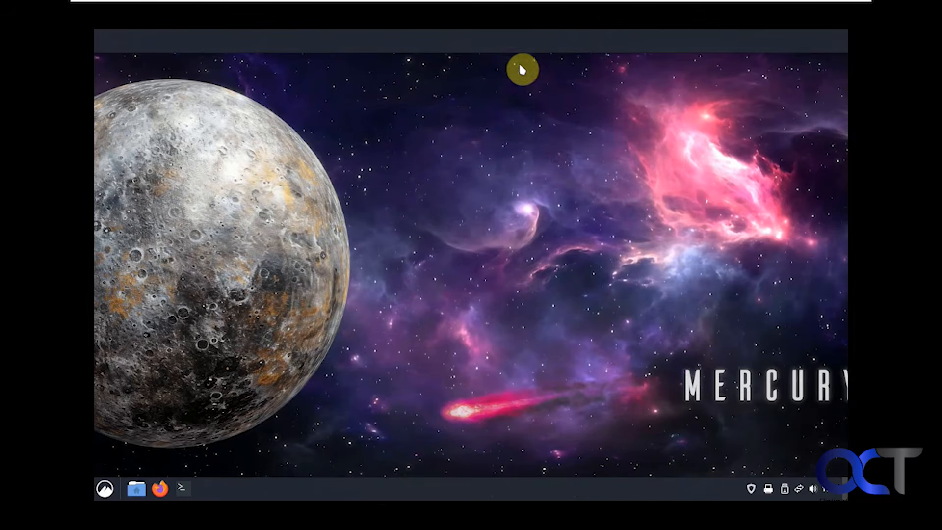
Remove the empty panel from the desktop's upper edge
{"action": "right_click", "coordinate": [514, 43]}
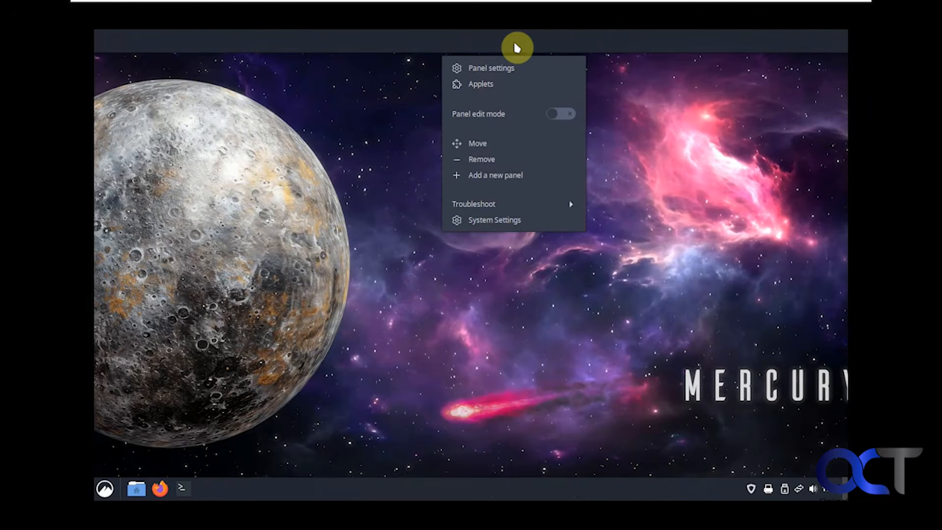
{"action": "left_click", "coordinate": [488, 158]}
{"action": "left_click", "coordinate": [478, 296]}
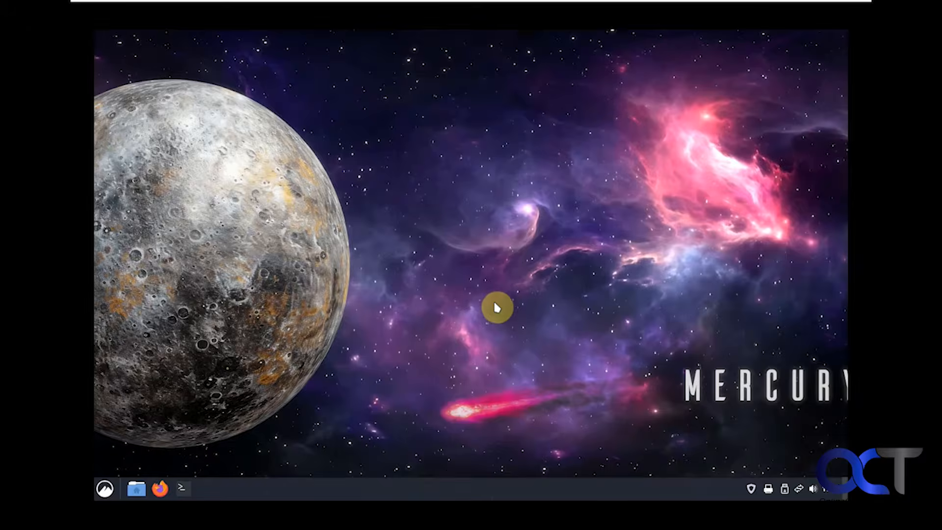
Look over the panel's context options, including the Troubleshoot entries, and dismiss them
{"action": "right_click", "coordinate": [420, 489]}
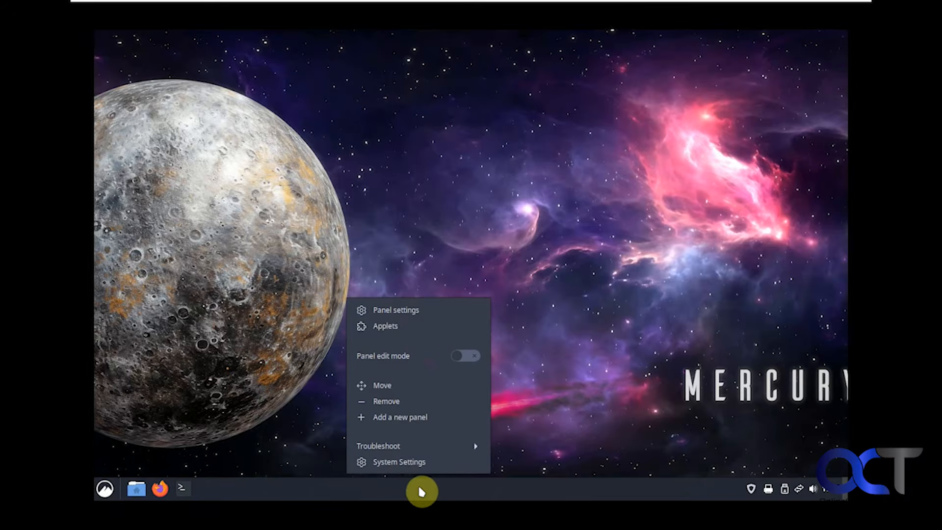
{"action": "left_click", "coordinate": [411, 449]}
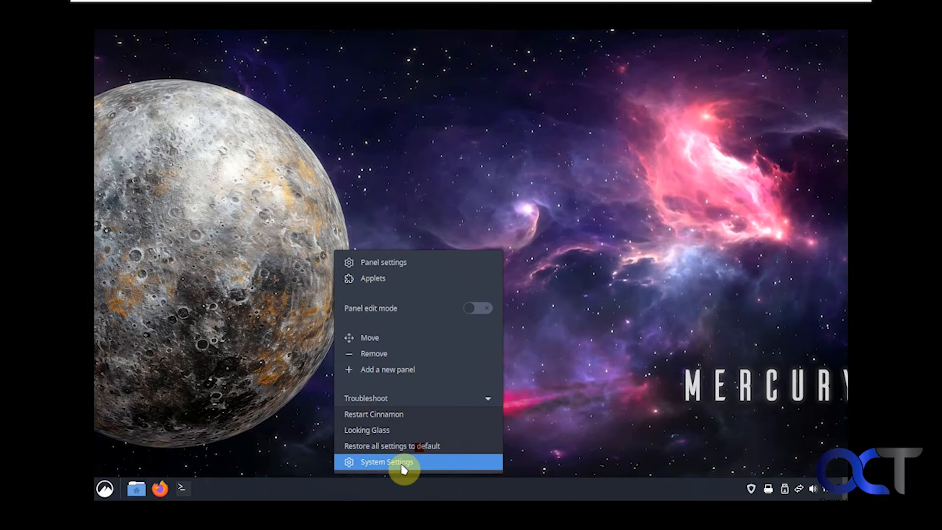
{"action": "left_click", "coordinate": [549, 251]}
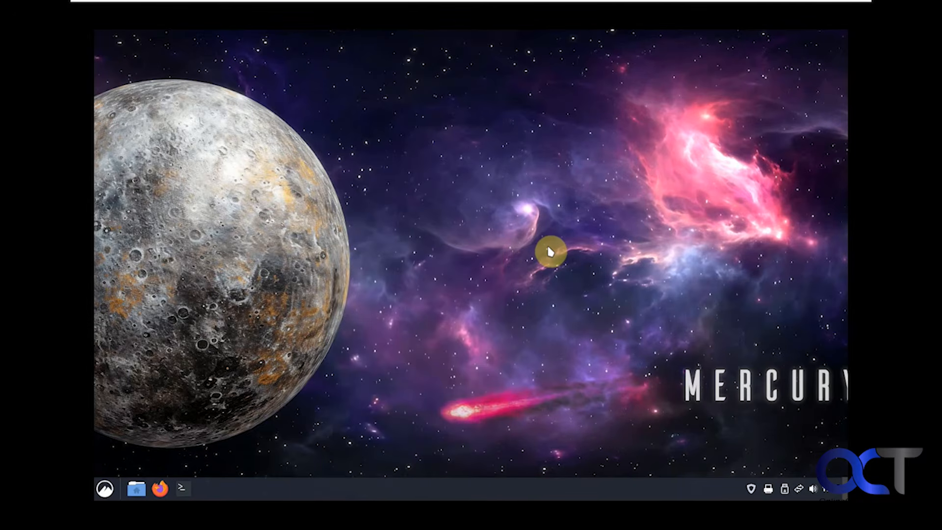
Check the Printers applet's configuration for when its icon is shown, and close the window
{"action": "mouse_move", "coordinate": [751, 495]}
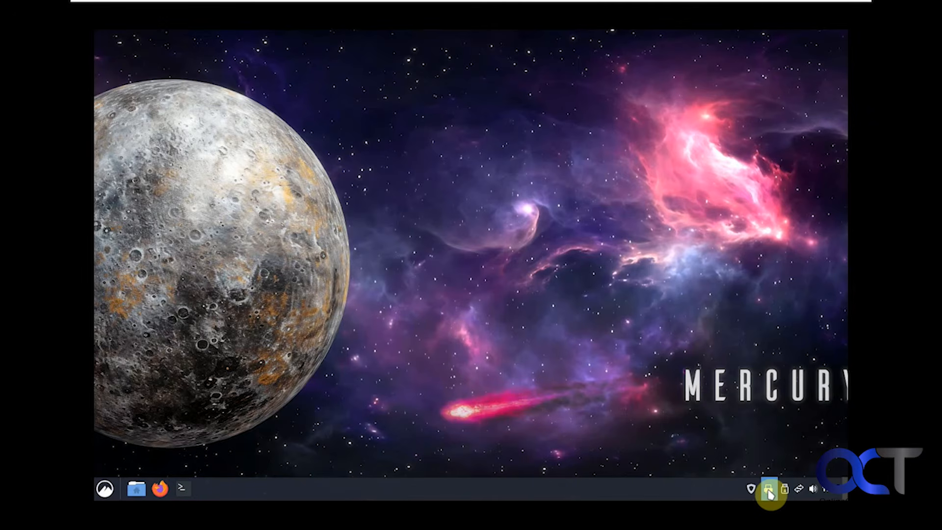
{"action": "right_click", "coordinate": [768, 495]}
{"action": "left_click", "coordinate": [768, 453]}
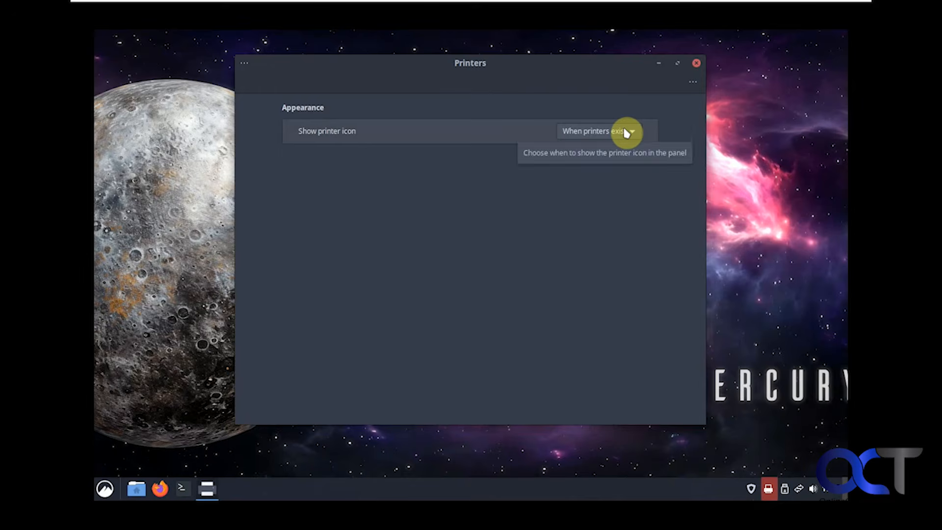
{"action": "left_click", "coordinate": [696, 63]}
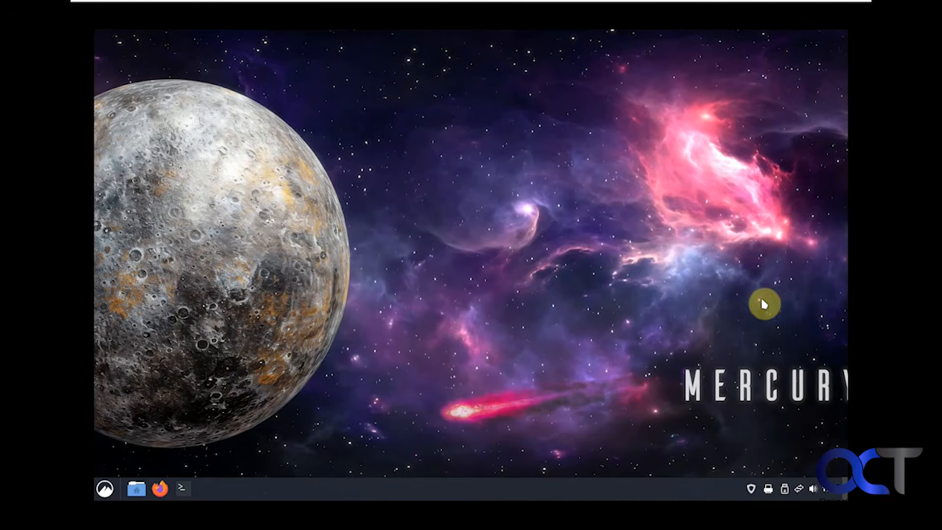
Open the network settings and review the wired connection's addresses and the network proxy method
{"action": "left_click", "coordinate": [800, 489]}
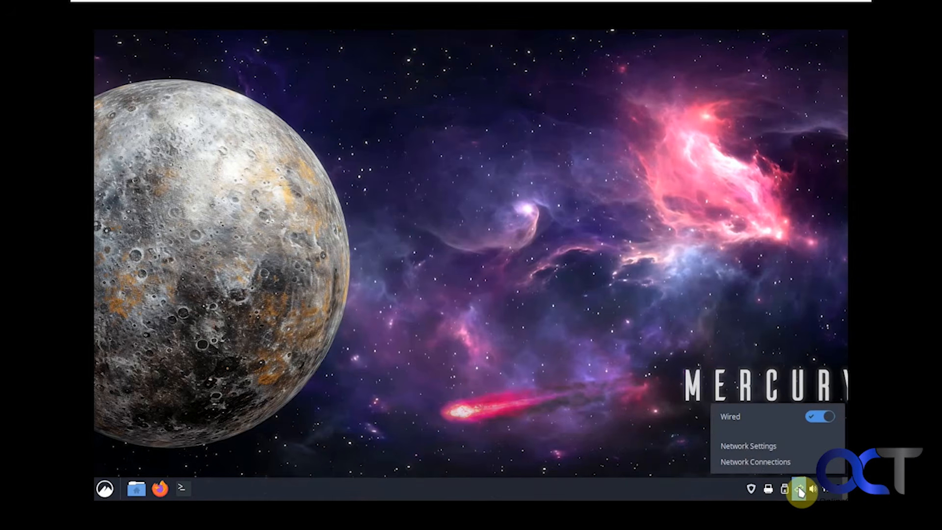
{"action": "left_click", "coordinate": [774, 446]}
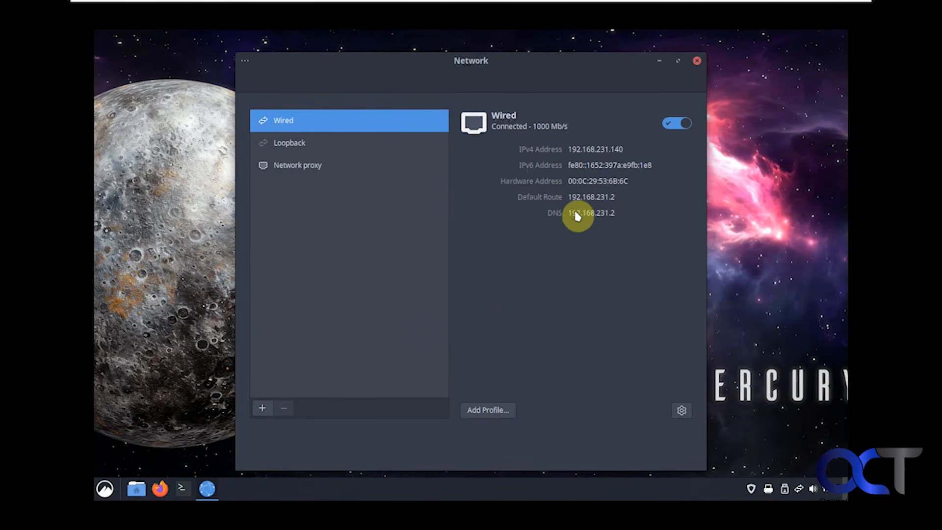
{"action": "left_click", "coordinate": [306, 166]}
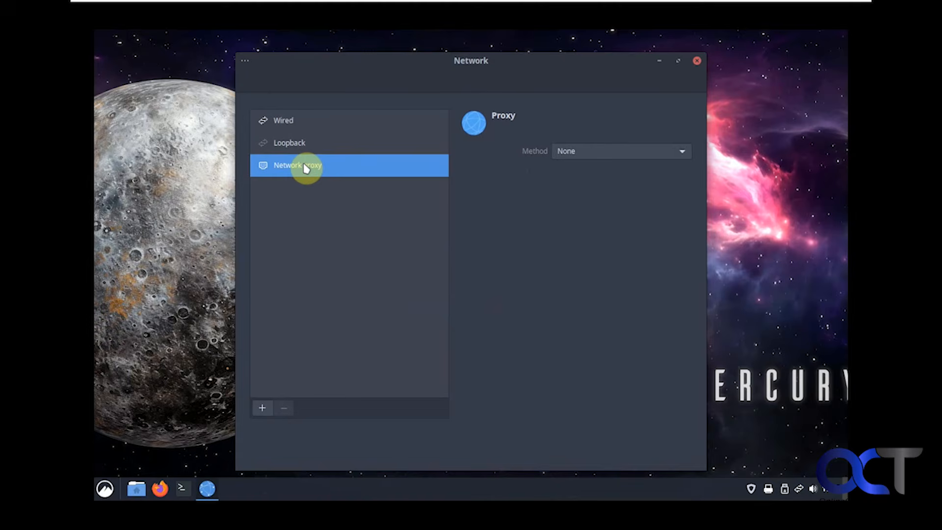
{"action": "left_click", "coordinate": [294, 122]}
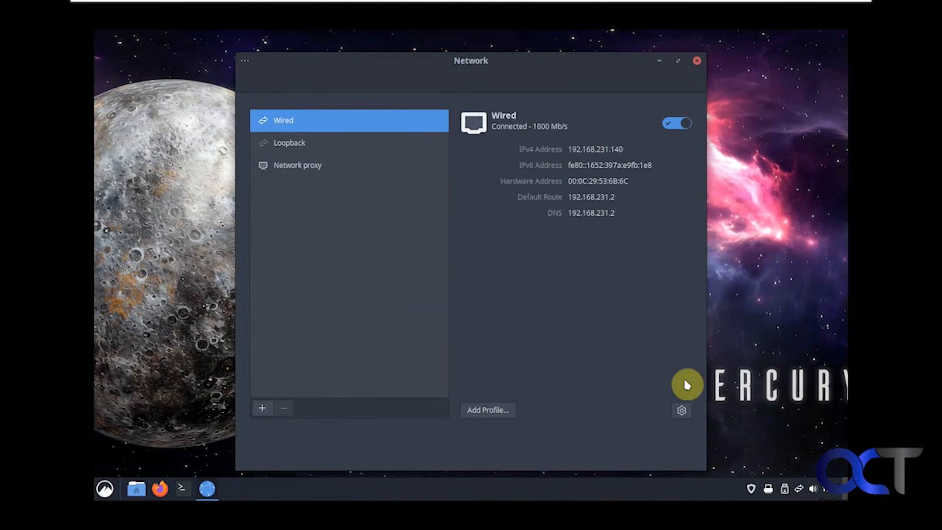
Examine the wired connection's Details, Security, Identity, IPv4 and Reset pages, cancel without changes, and close the Network window
{"action": "left_click", "coordinate": [682, 411]}
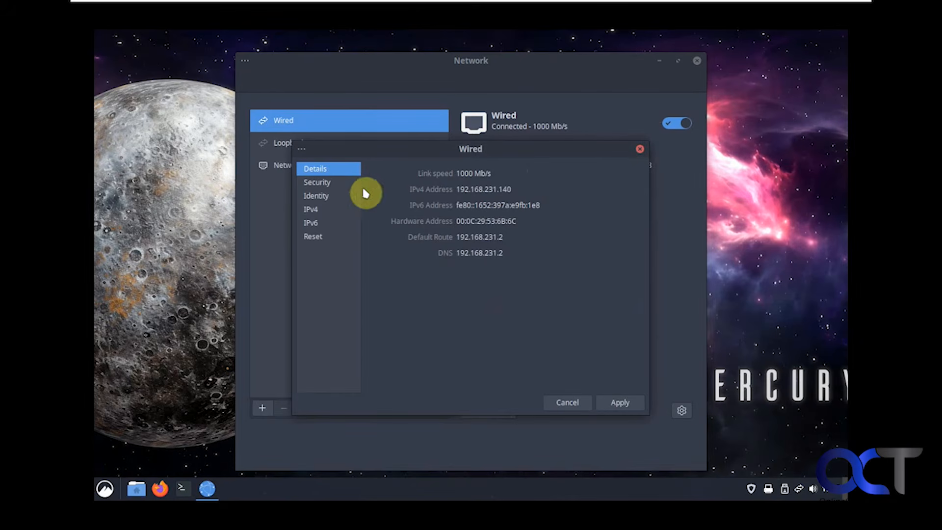
{"action": "left_click", "coordinate": [328, 183]}
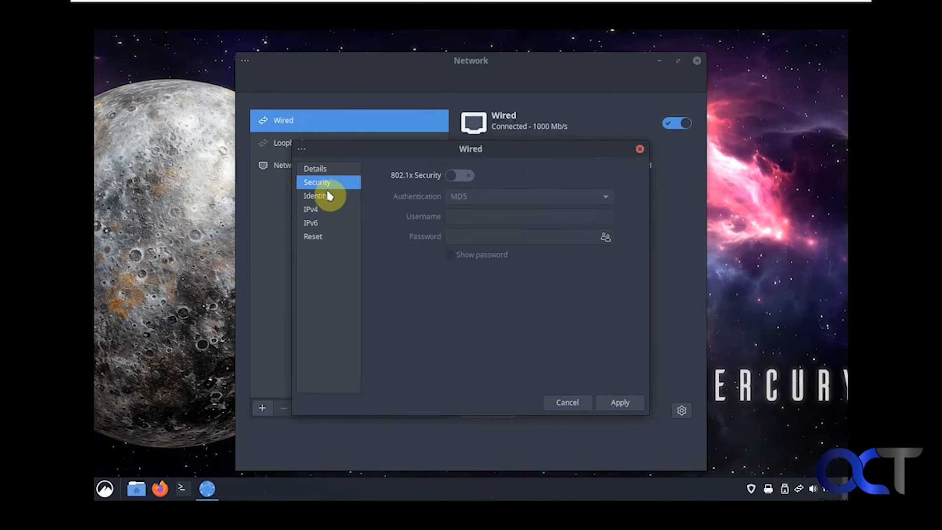
{"action": "left_click", "coordinate": [326, 197]}
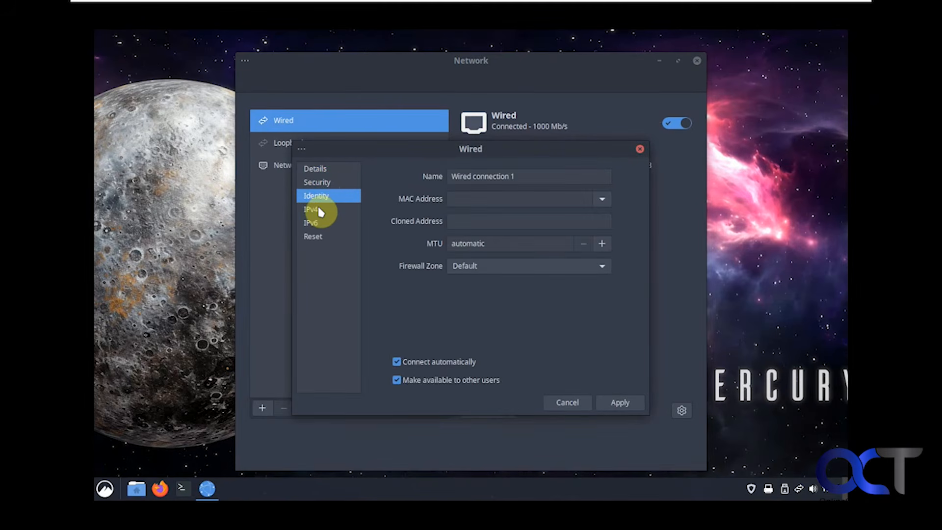
{"action": "left_click", "coordinate": [319, 210]}
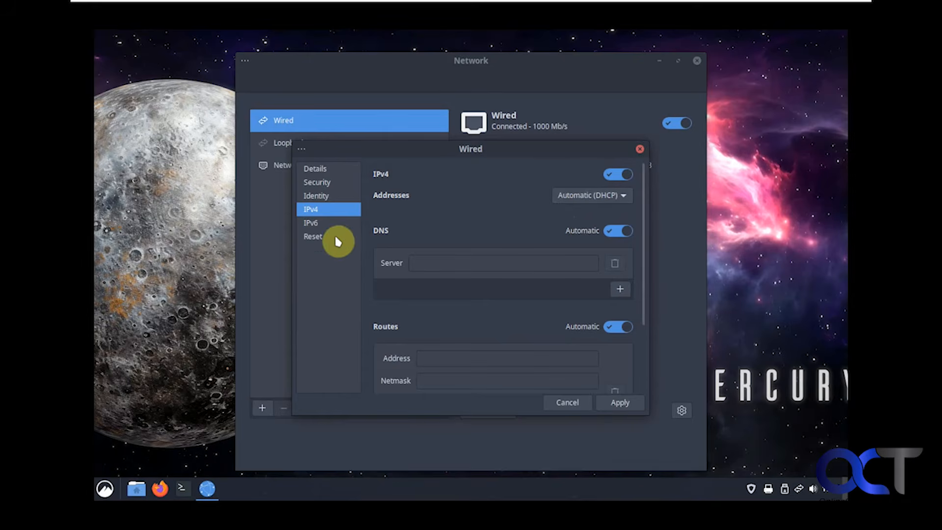
{"action": "left_click", "coordinate": [321, 237]}
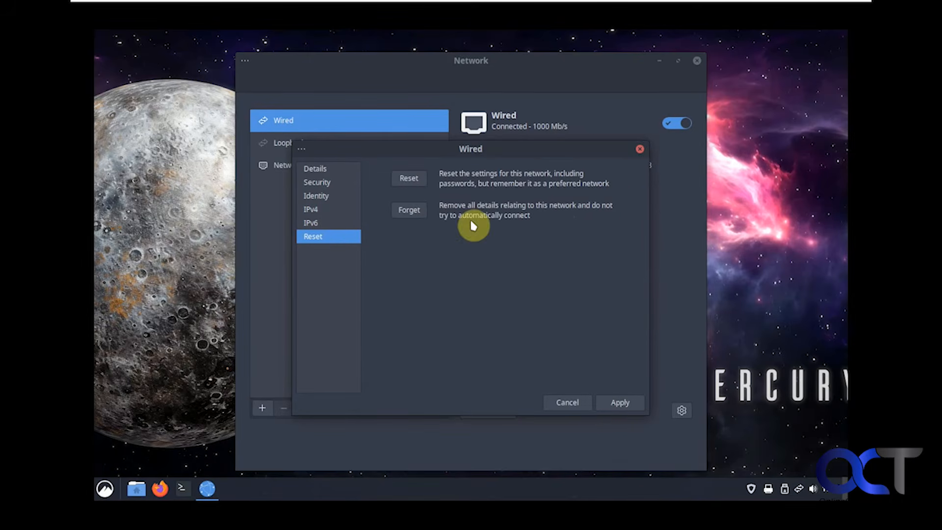
{"action": "left_click", "coordinate": [574, 402]}
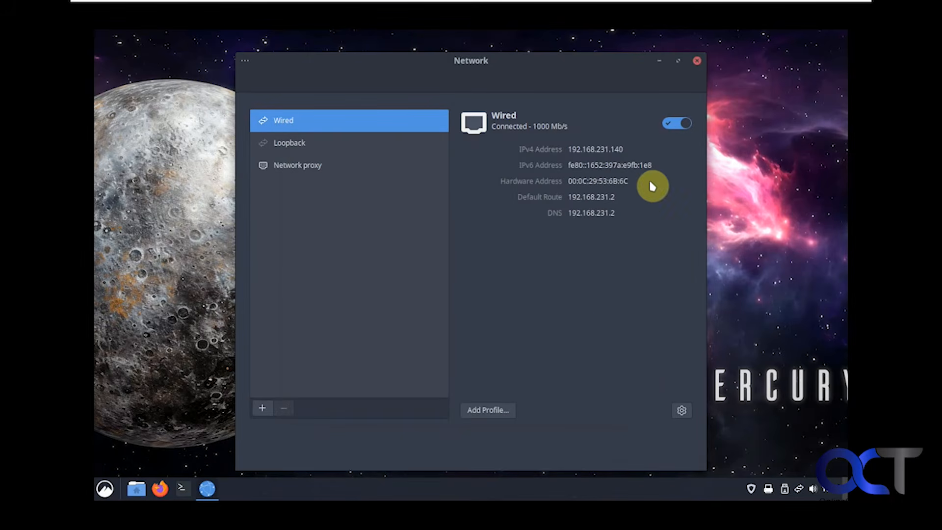
{"action": "left_click", "coordinate": [697, 61]}
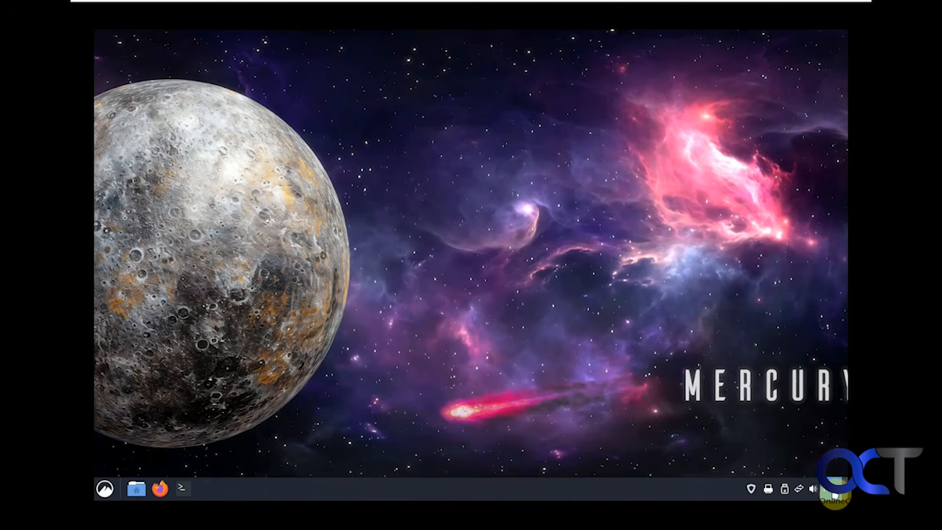
View the calendar from the clock and dismiss it, and briefly open and close a terminal window
{"action": "left_click", "coordinate": [834, 495]}
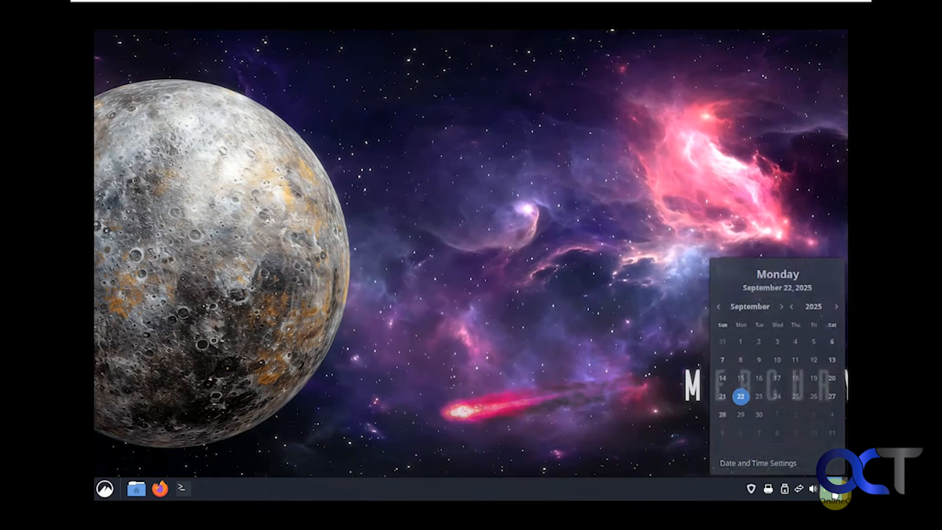
{"action": "left_click", "coordinate": [612, 304]}
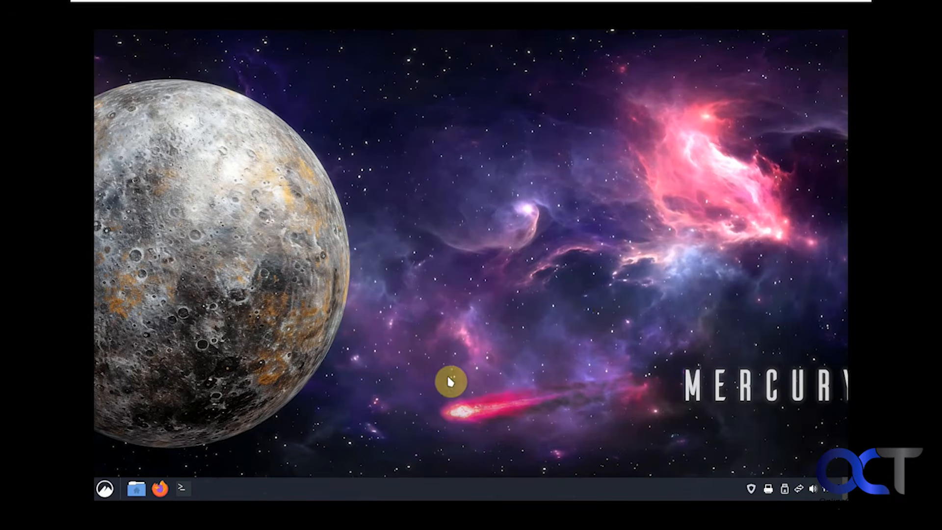
{"action": "left_click", "coordinate": [193, 490]}
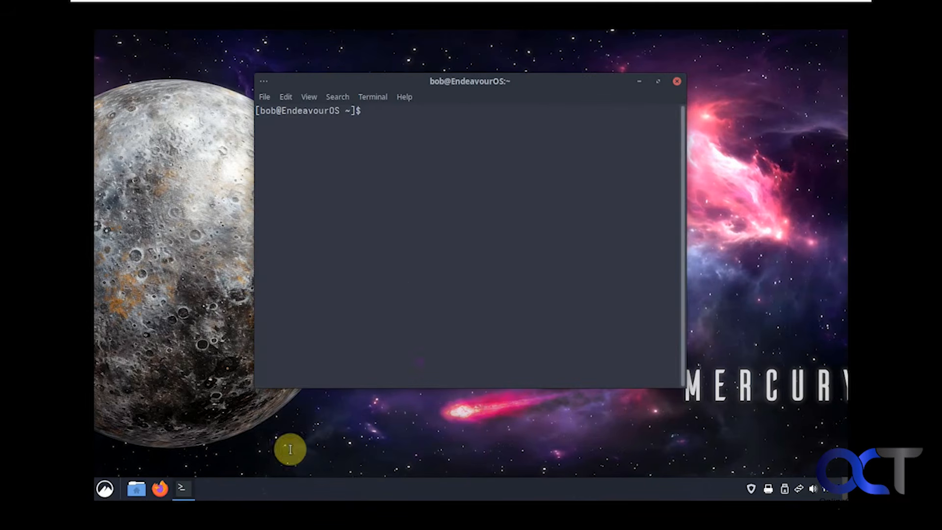
{"action": "left_click", "coordinate": [677, 81]}
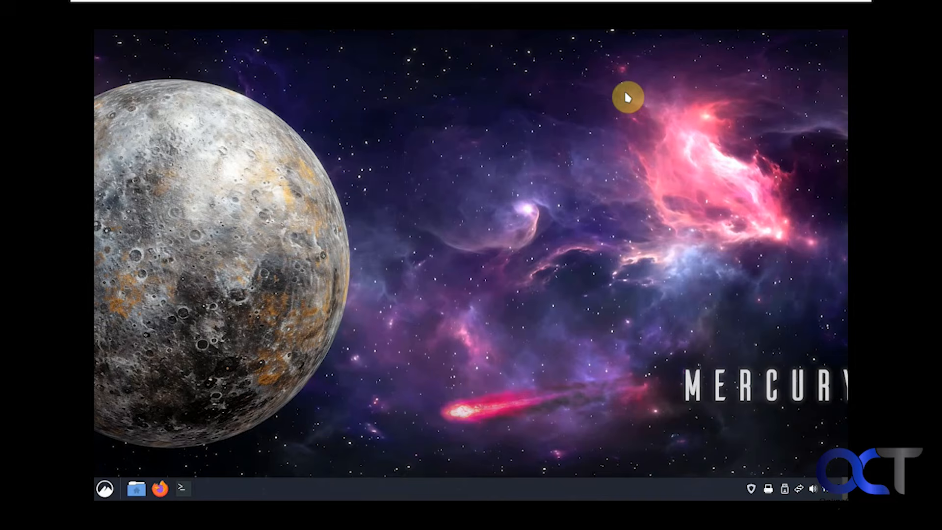
Briefly open and close Firefox, and view the home folder in list and compact layouts before closing the file manager
{"action": "left_click", "coordinate": [161, 487]}
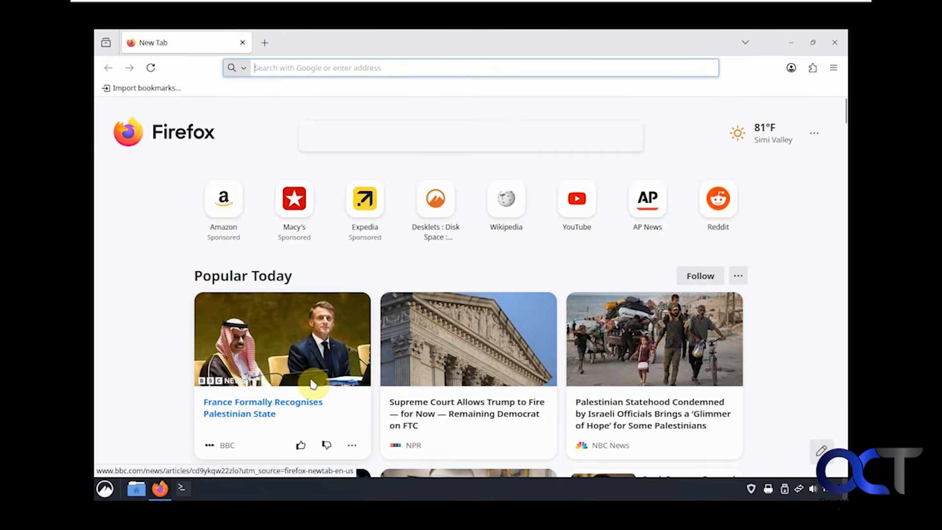
{"action": "left_click", "coordinate": [835, 42]}
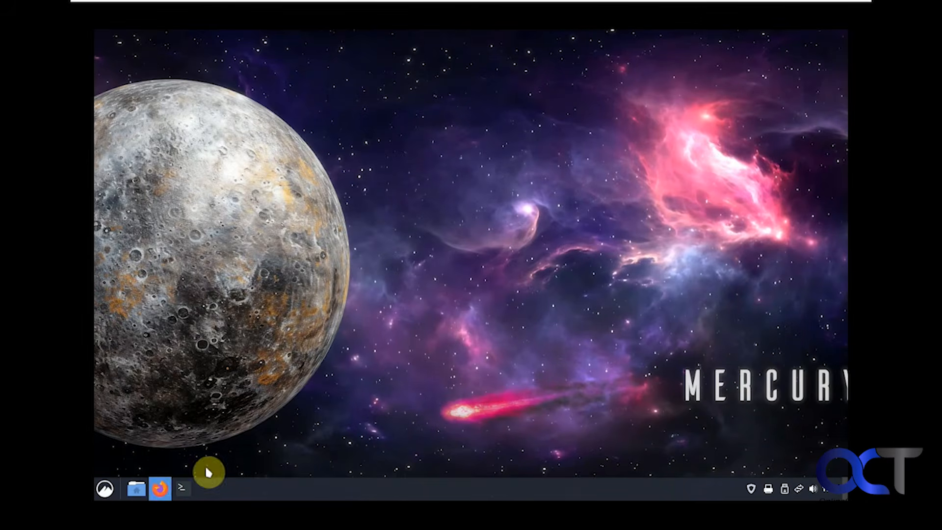
{"action": "left_click", "coordinate": [137, 488]}
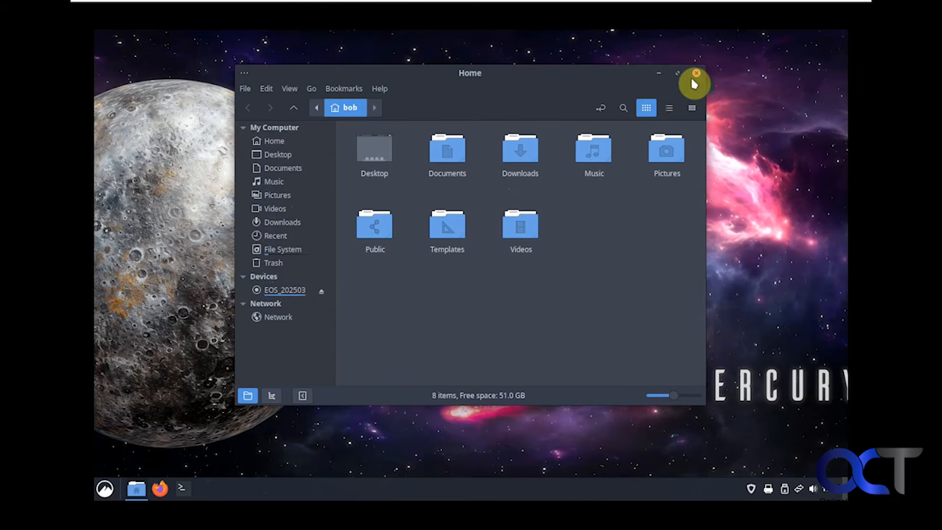
{"action": "left_click", "coordinate": [670, 109]}
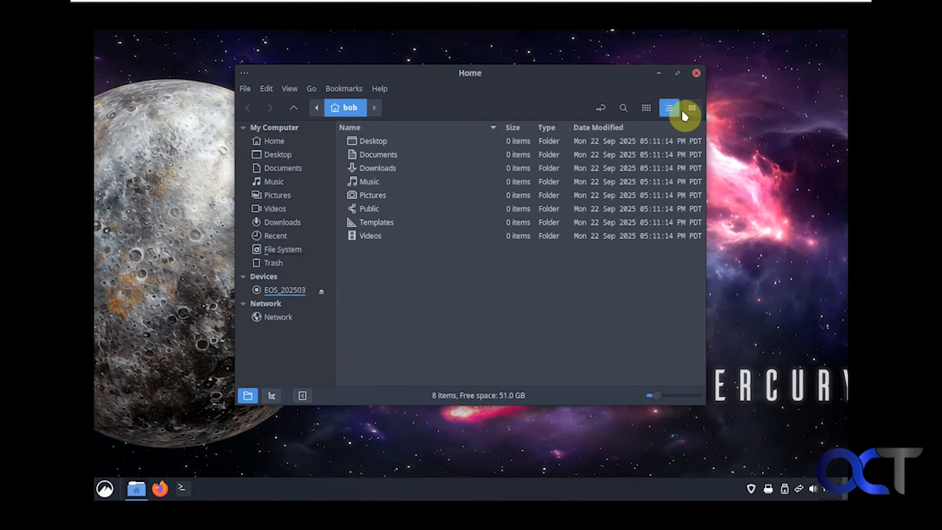
{"action": "left_click", "coordinate": [690, 109]}
{"action": "left_click", "coordinate": [696, 73]}
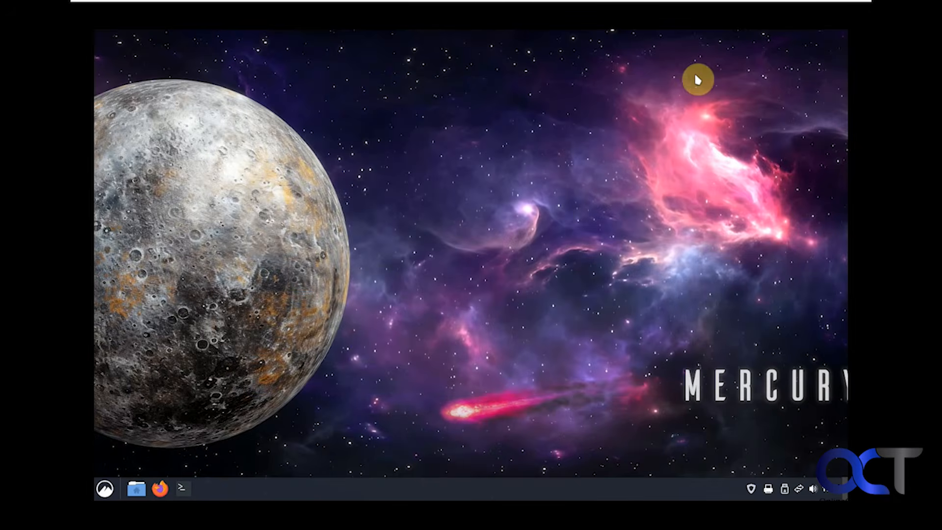
Browse all installed applications, and open and close the Text Editor from the Accessories category
{"action": "left_click", "coordinate": [105, 489]}
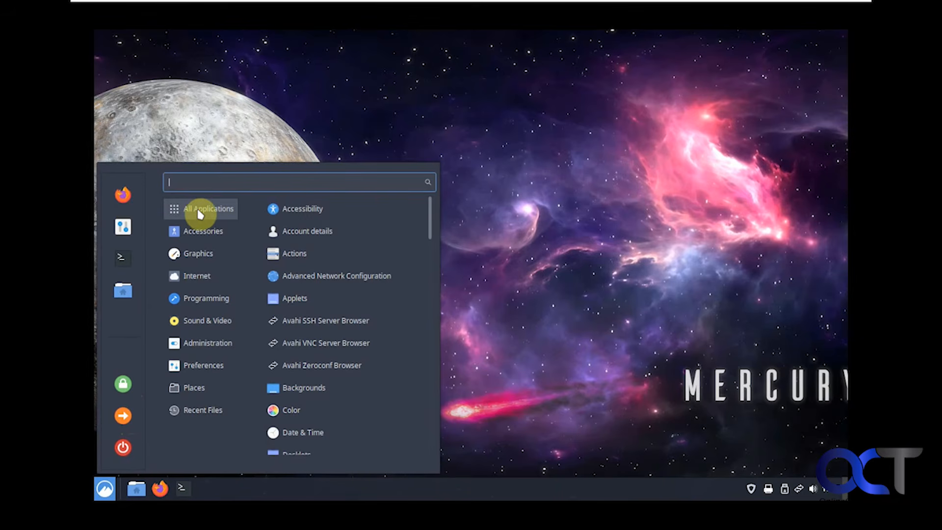
{"action": "left_click_drag", "start_coordinate": [433, 216], "coordinate": [387, 175]}
{"action": "left_click", "coordinate": [206, 232]}
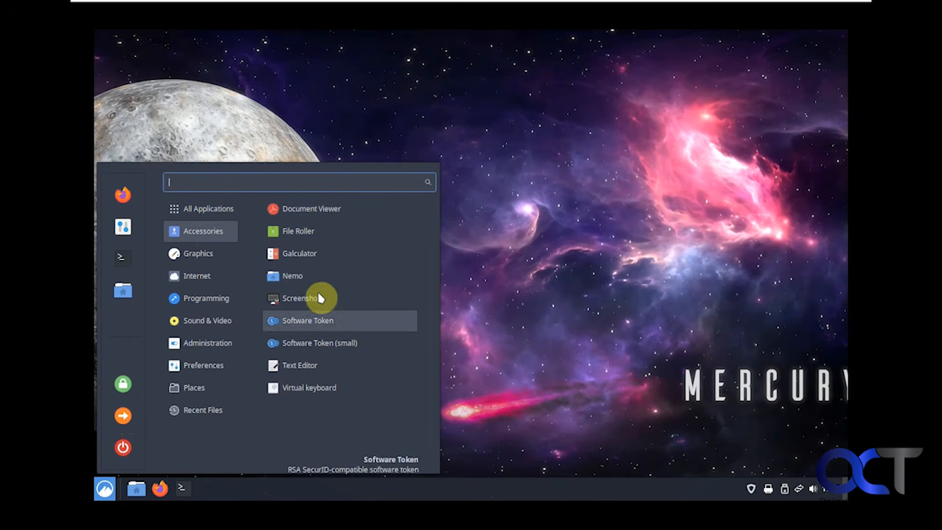
{"action": "left_click", "coordinate": [310, 365]}
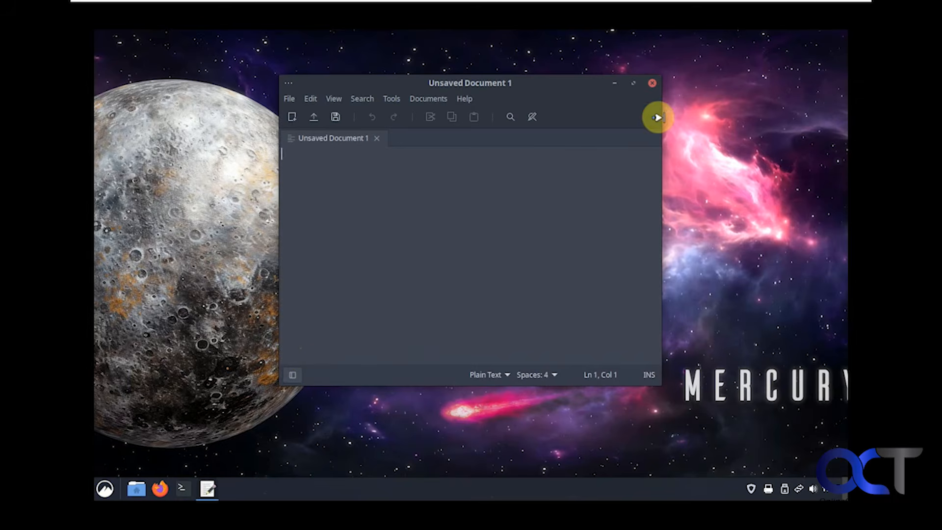
{"action": "left_click", "coordinate": [652, 83]}
Open gThumb from the Graphics category to view its window, and close it
{"action": "left_click", "coordinate": [105, 488]}
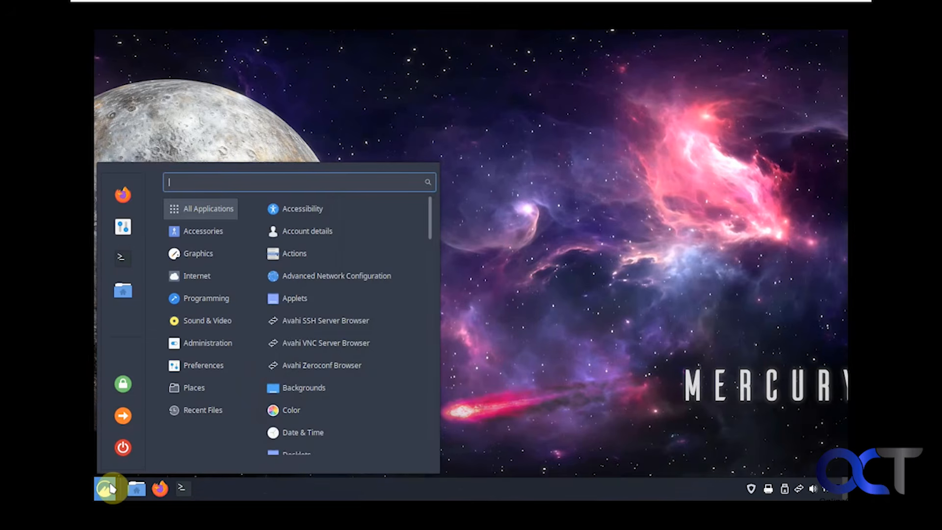
{"action": "mouse_move", "coordinate": [207, 258]}
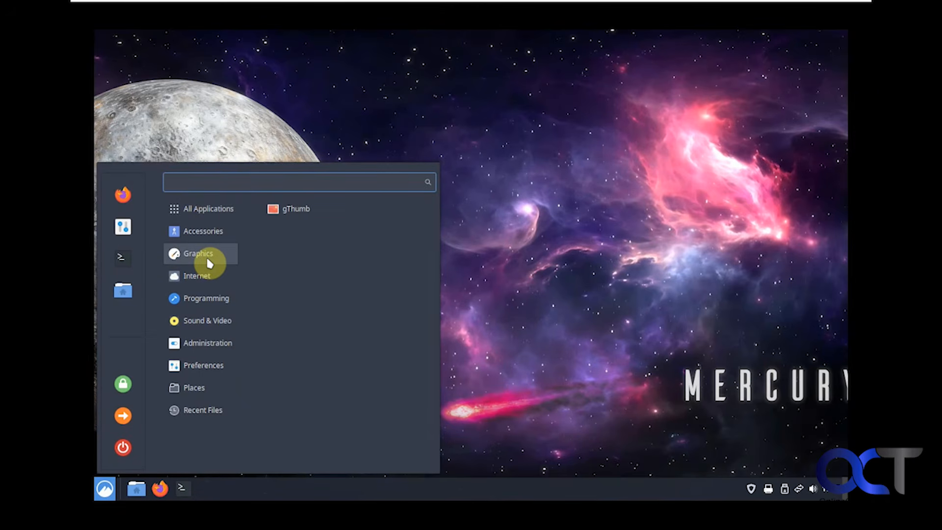
{"action": "left_click", "coordinate": [293, 210]}
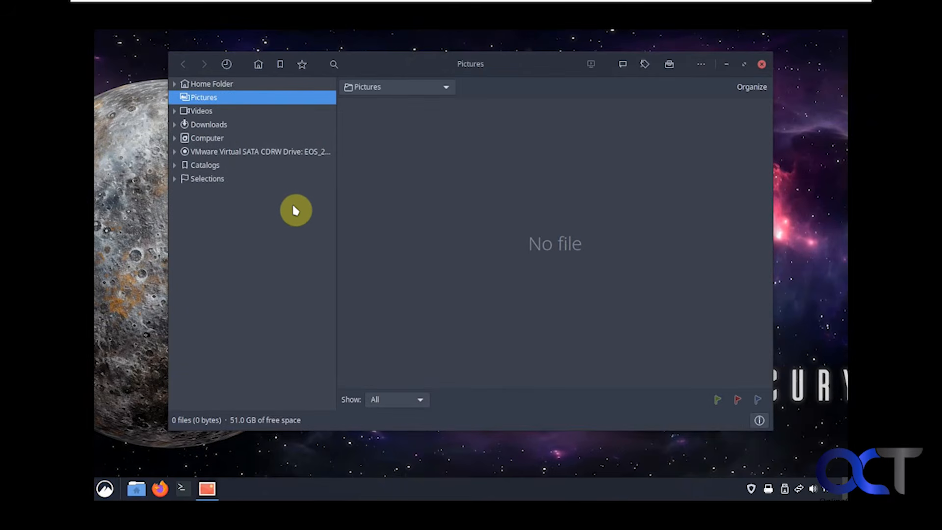
{"action": "left_click", "coordinate": [762, 64]}
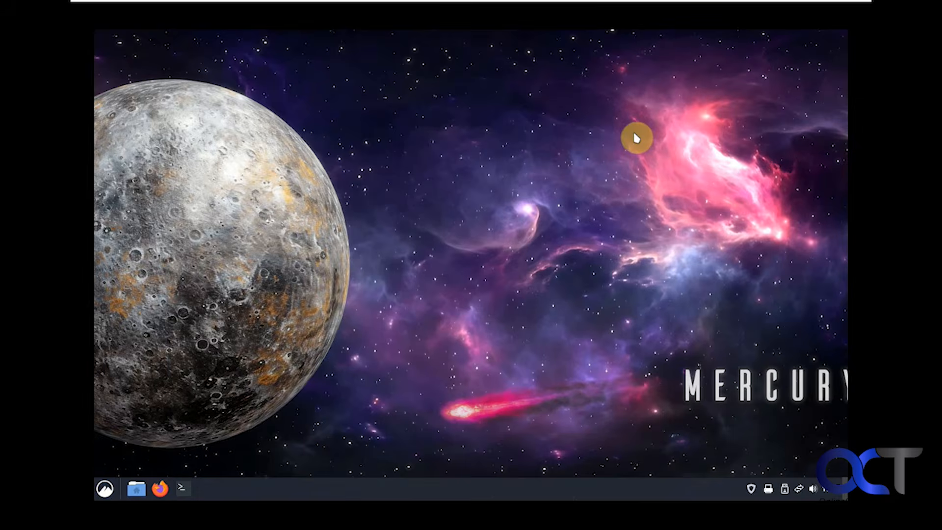
Look through the applications in the Internet, Programming, Sound & Video and Administration categories
{"action": "left_click", "coordinate": [106, 488]}
{"action": "mouse_move", "coordinate": [217, 277]}
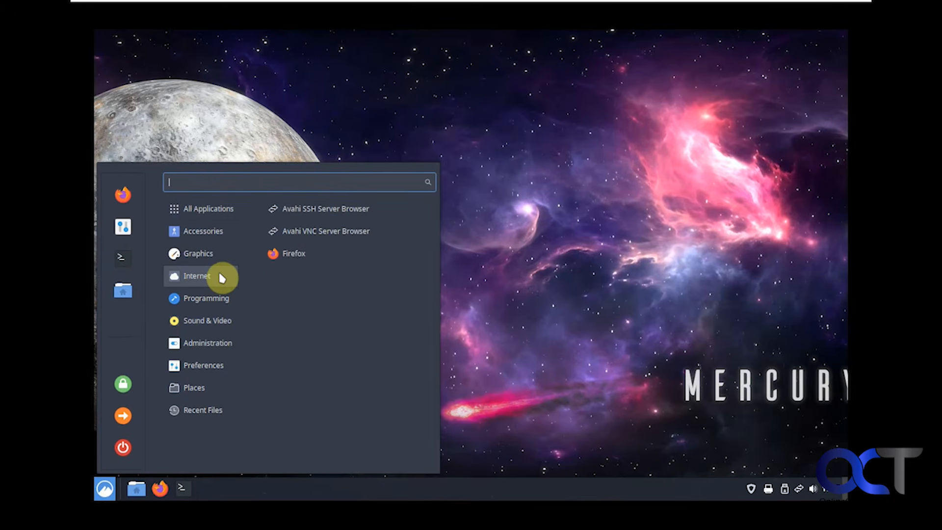
{"action": "mouse_move", "coordinate": [220, 301]}
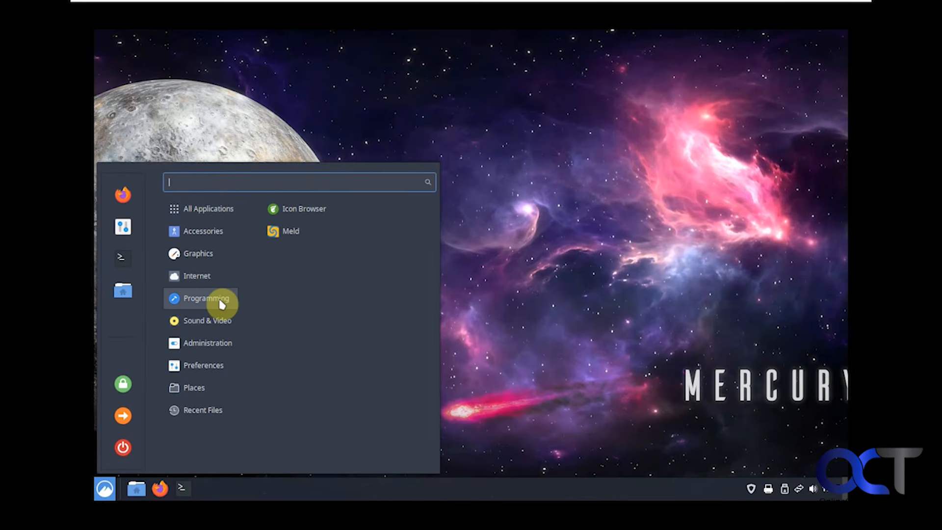
{"action": "mouse_move", "coordinate": [221, 325]}
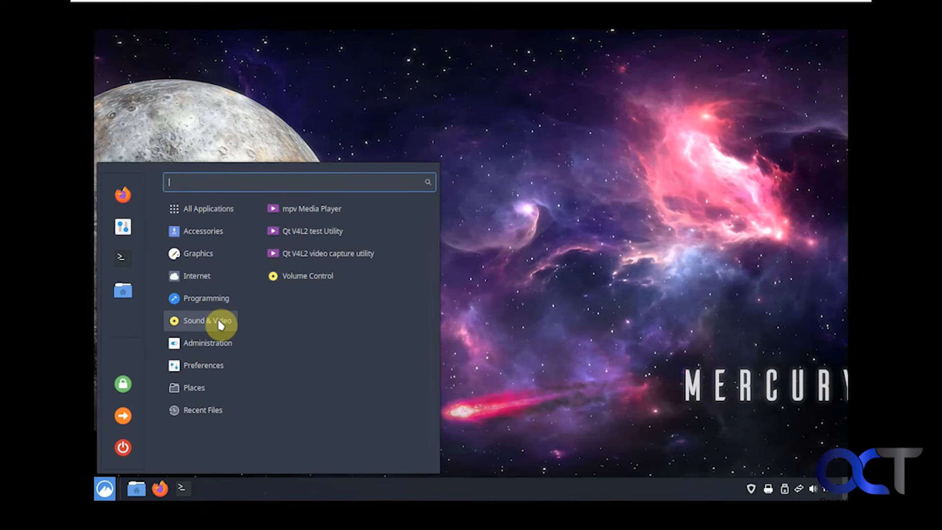
{"action": "mouse_move", "coordinate": [221, 347]}
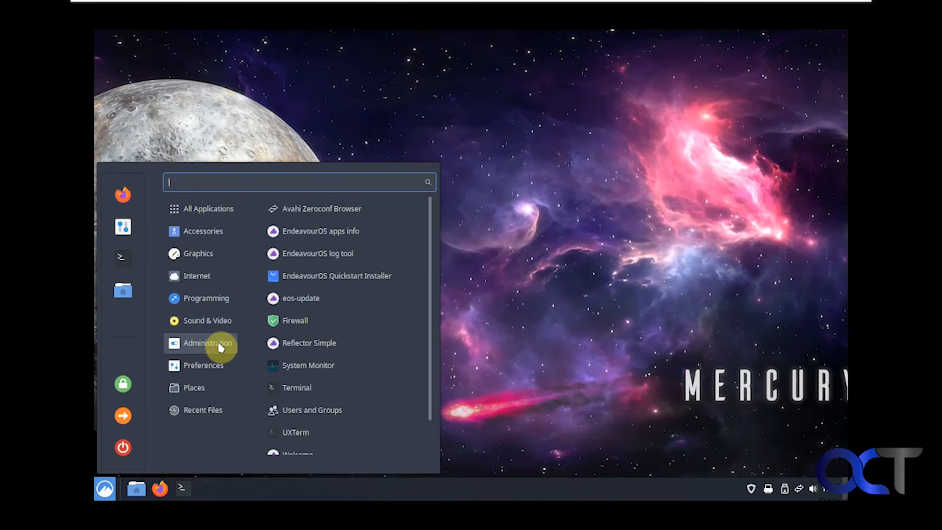
Open the Firewall configuration by authenticating with the account password, review its zones and services, and close it
{"action": "left_click", "coordinate": [301, 322]}
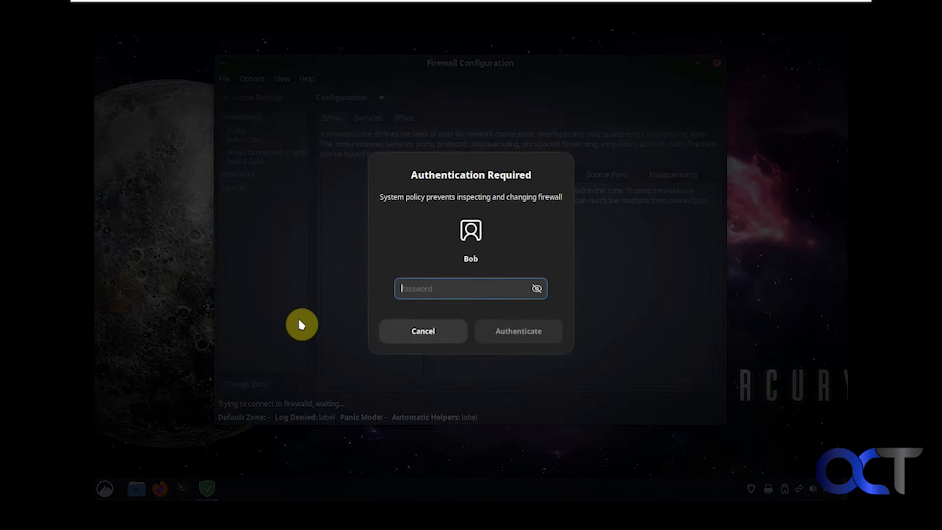
{"action": "type", "text": "***"}
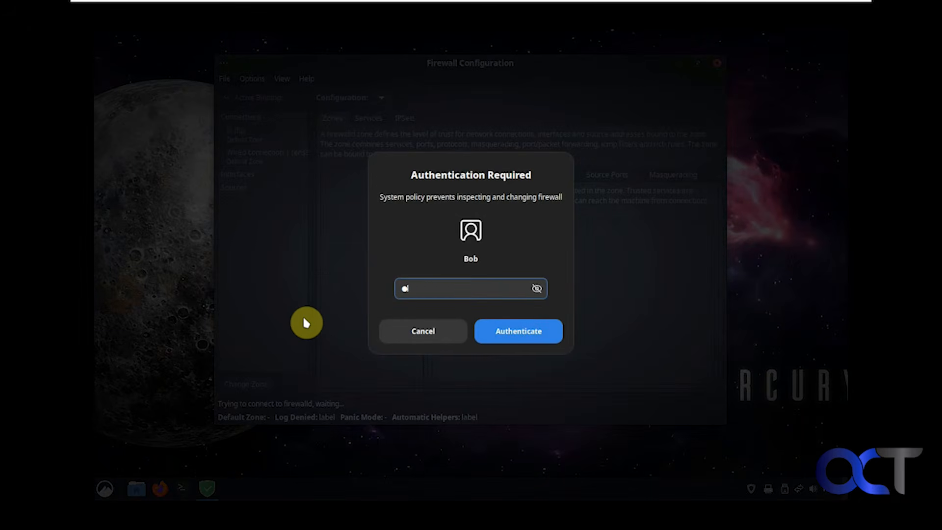
{"action": "type", "text": "******"}
{"action": "key", "text": "Return"}
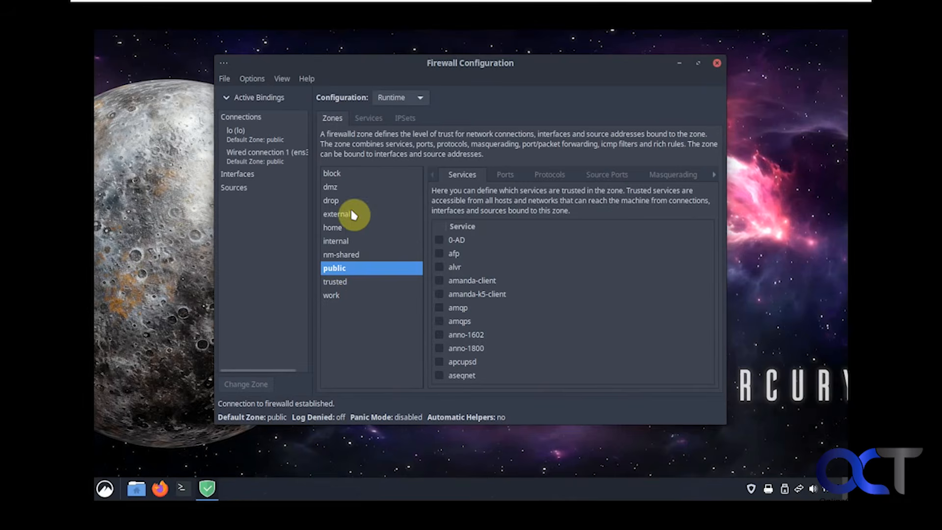
{"action": "left_click", "coordinate": [717, 62]}
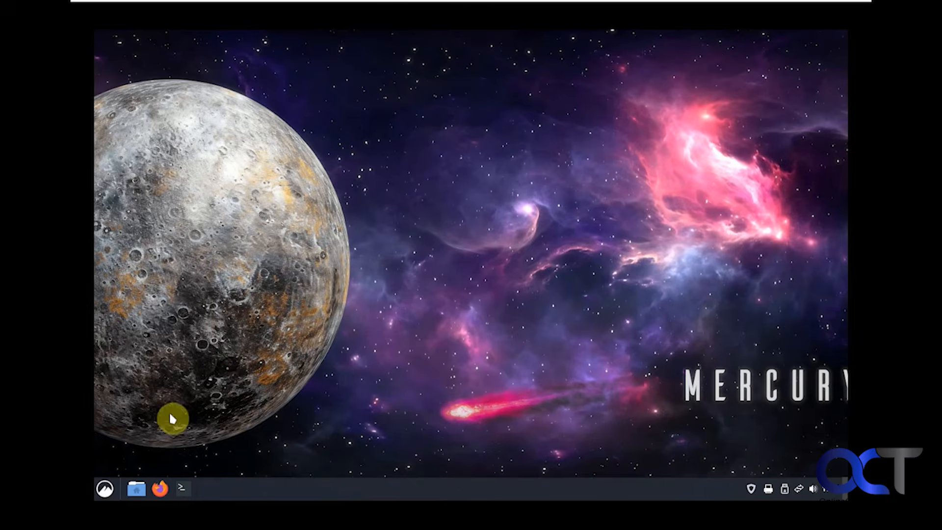
Open System Monitor, review its Resources, Processes and File Systems pages, and close it
{"action": "left_click", "coordinate": [105, 488]}
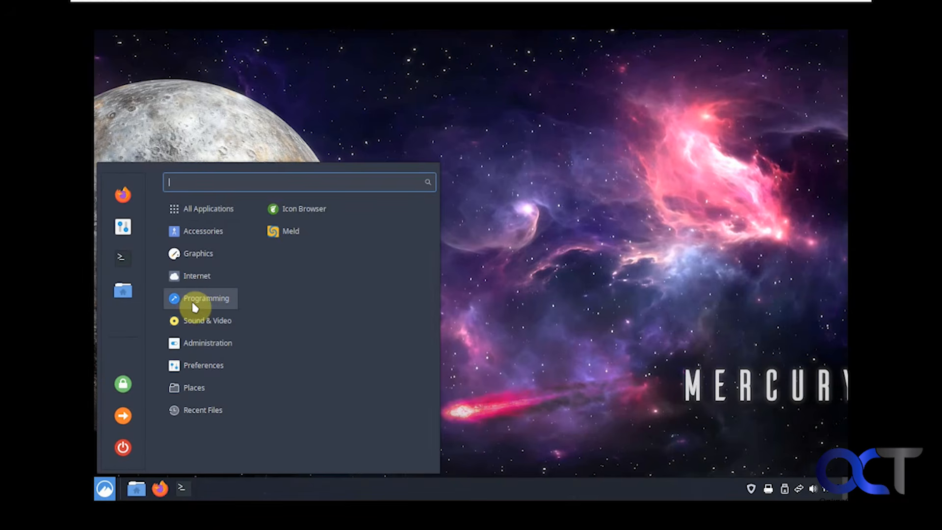
{"action": "mouse_move", "coordinate": [196, 343]}
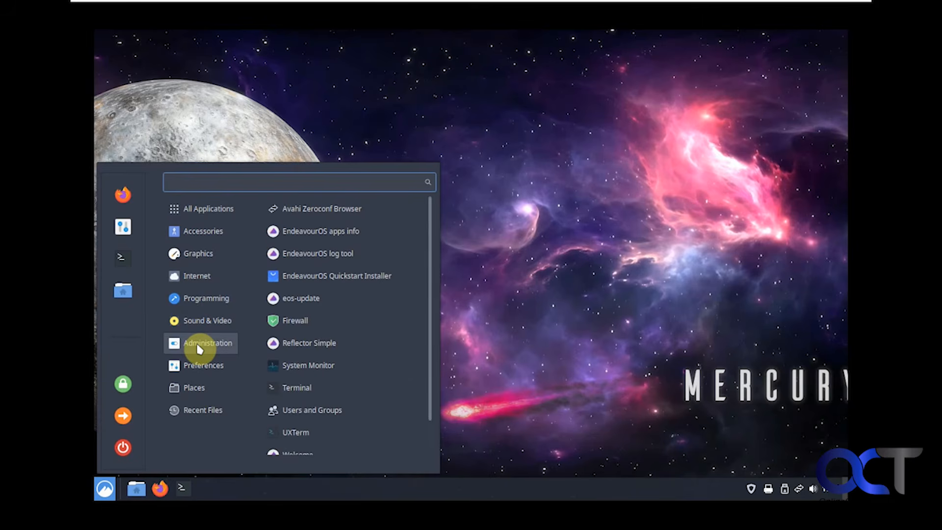
{"action": "left_click", "coordinate": [351, 367]}
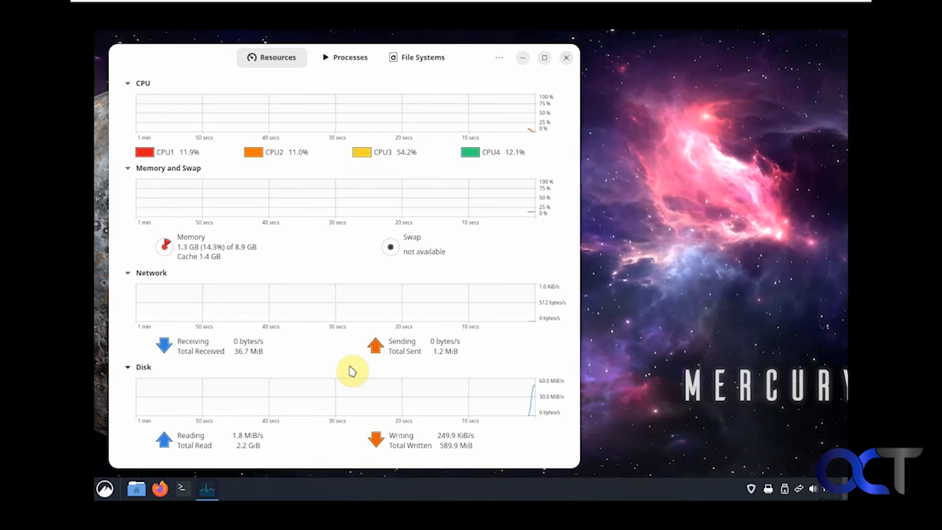
{"action": "left_click", "coordinate": [349, 64]}
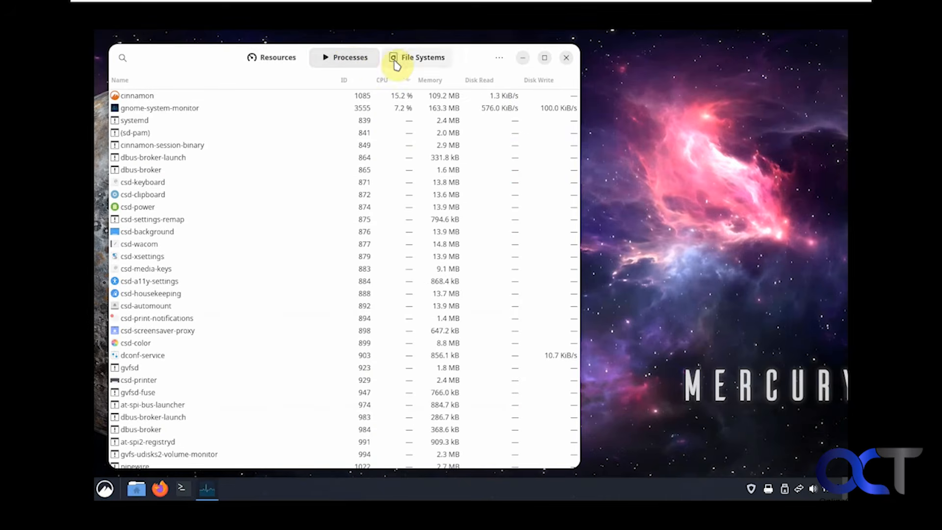
{"action": "left_click", "coordinate": [417, 61]}
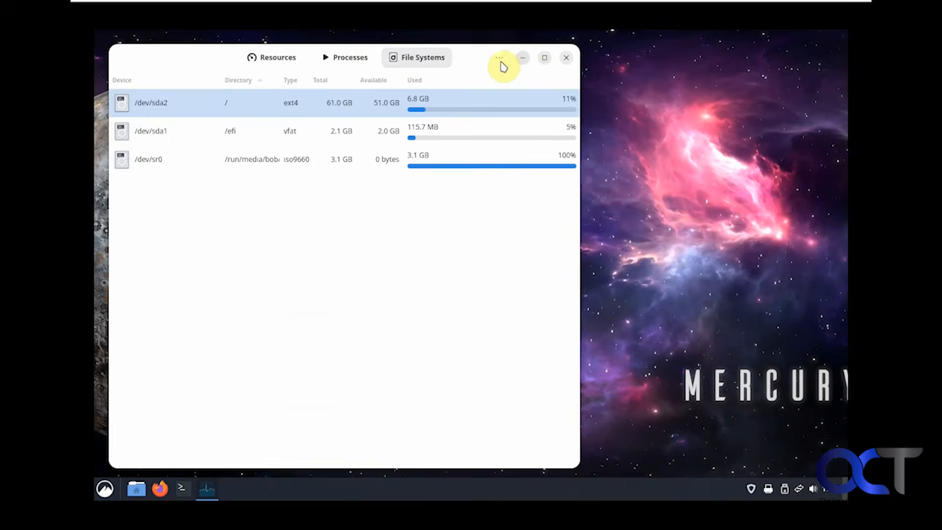
{"action": "left_click", "coordinate": [566, 57]}
Open Users and Groups from the Administration category and authenticate with the account password
{"action": "left_click", "coordinate": [115, 488]}
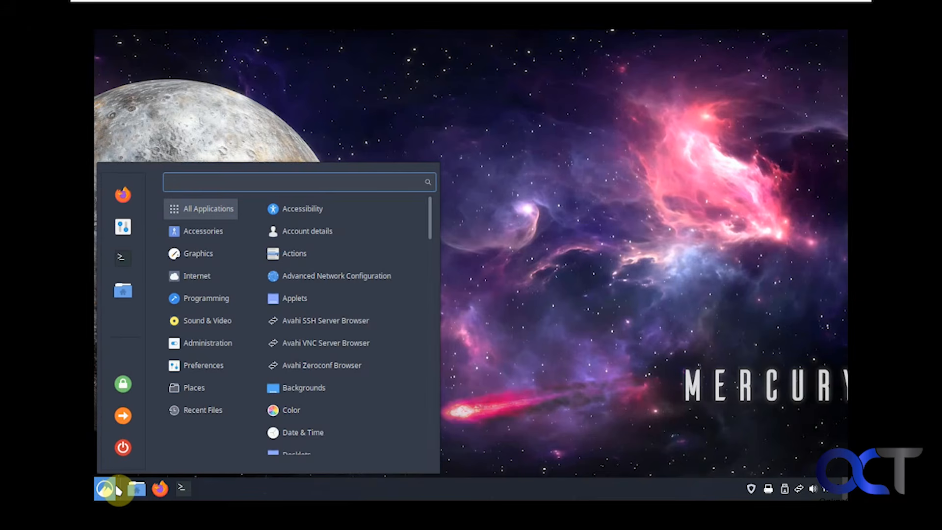
{"action": "mouse_move", "coordinate": [216, 343]}
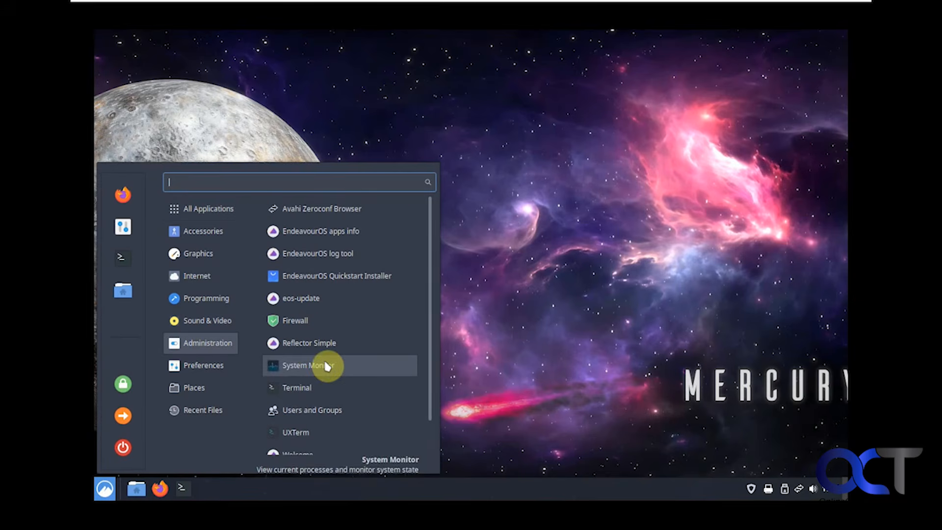
{"action": "left_click", "coordinate": [321, 410]}
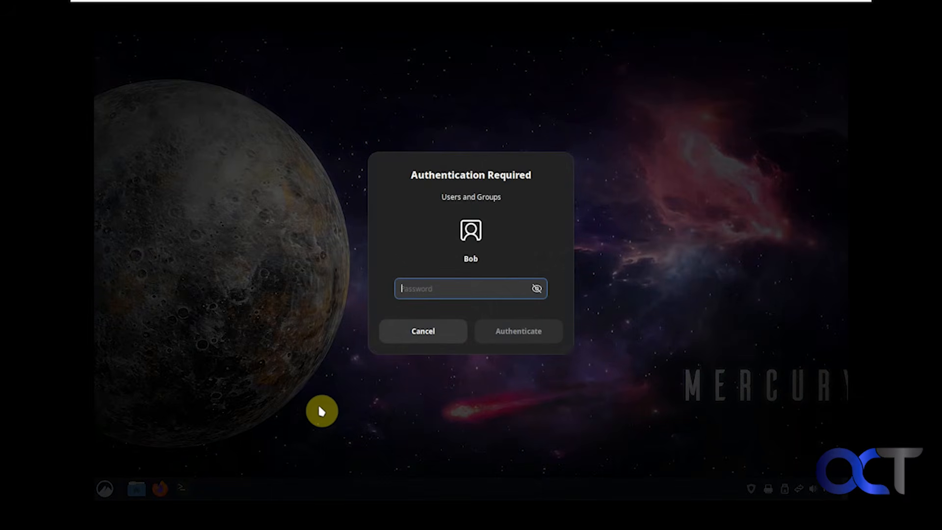
{"action": "type", "text": "•"}
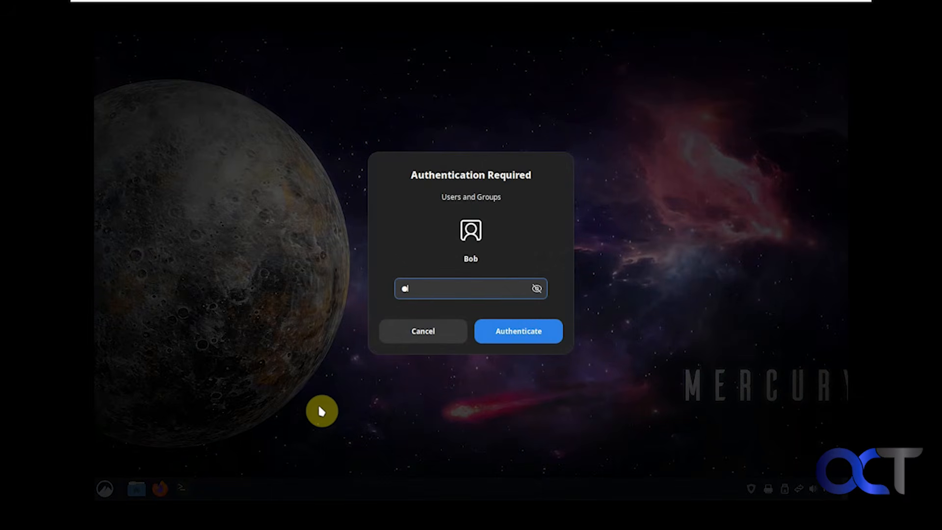
{"action": "type", "text": "•••••••"}
{"action": "key", "text": "Return"}
Select the existing user and check the available account types, keeping Administrator
{"action": "left_click", "coordinate": [342, 172]}
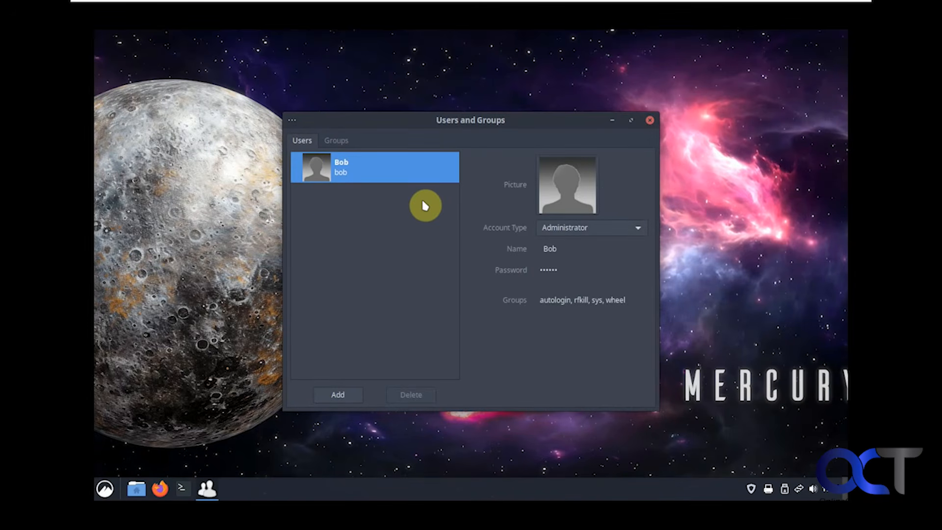
{"action": "left_click", "coordinate": [596, 230]}
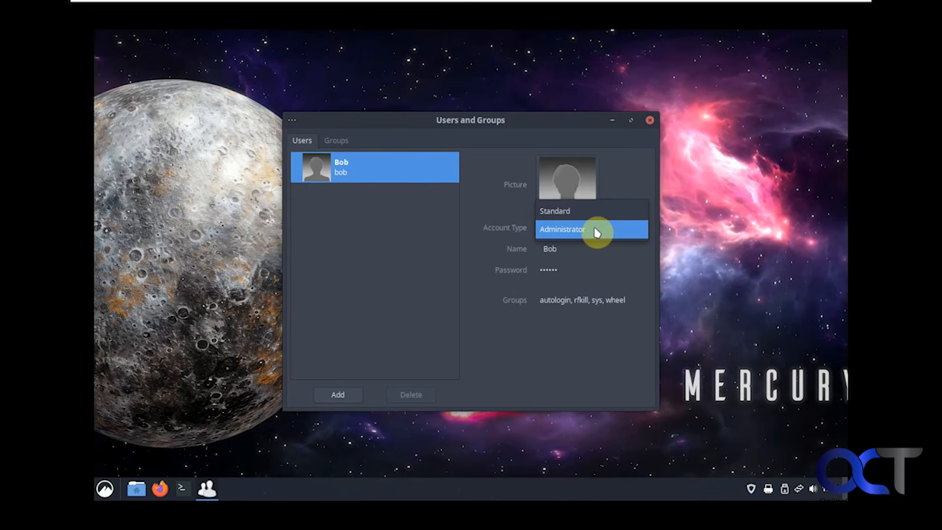
{"action": "left_click", "coordinate": [597, 232]}
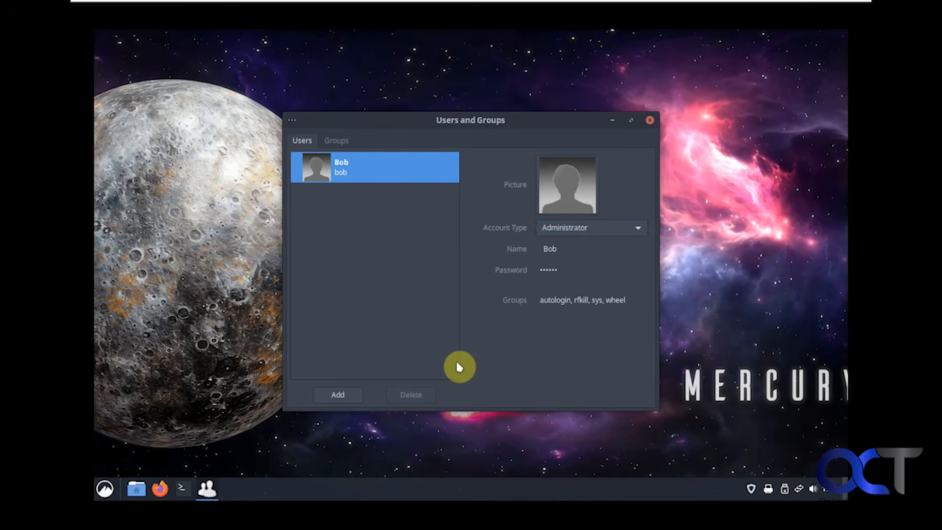
Open the form for adding a user, check its account type options, and cancel it
{"action": "left_click", "coordinate": [339, 397]}
{"action": "left_click", "coordinate": [540, 268]}
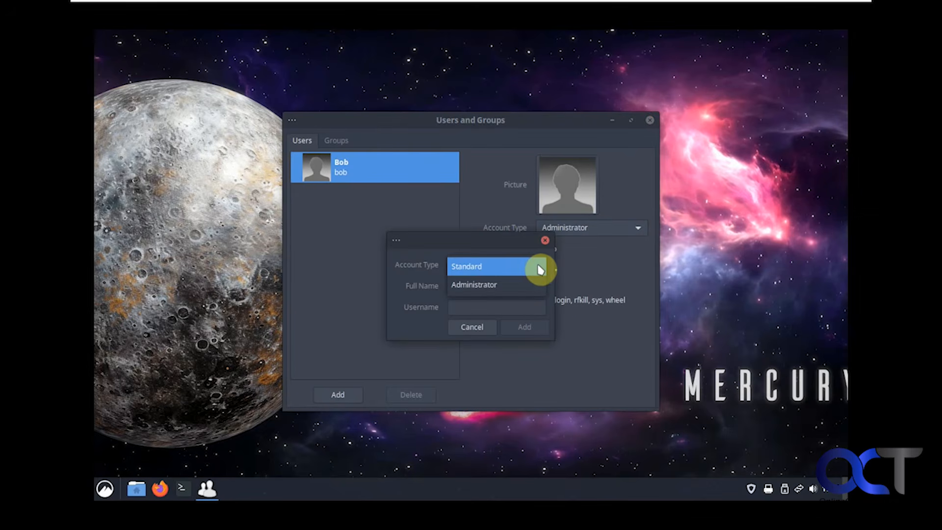
{"action": "left_click", "coordinate": [539, 268]}
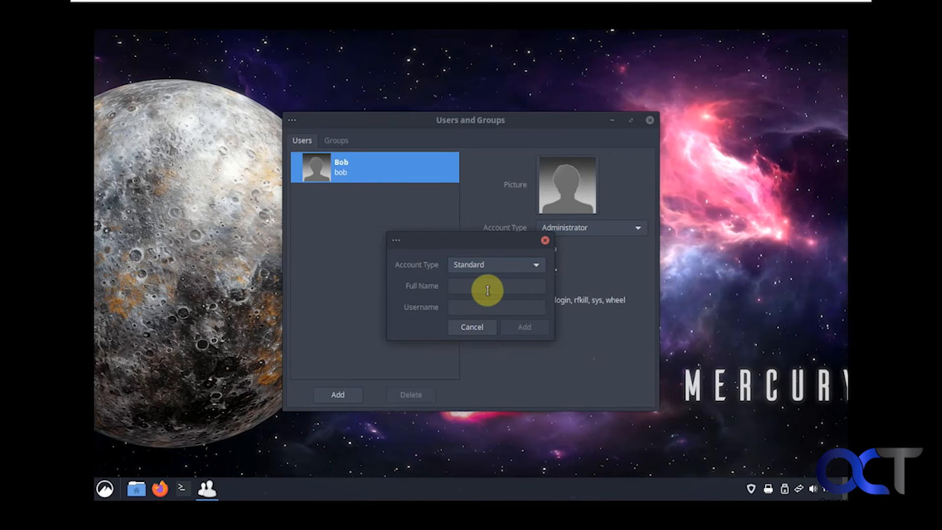
{"action": "left_click", "coordinate": [486, 326]}
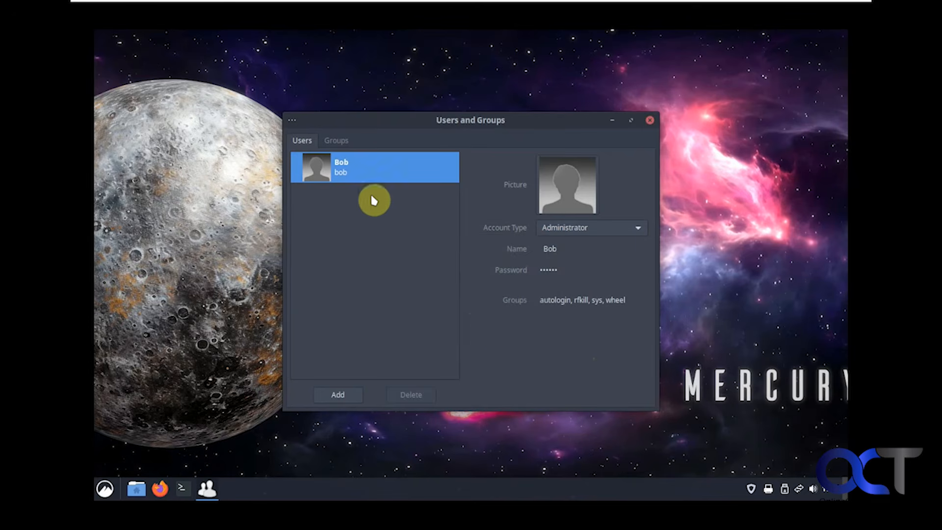
Review the list of groups in Users and Groups and close the window
{"action": "left_click", "coordinate": [338, 142]}
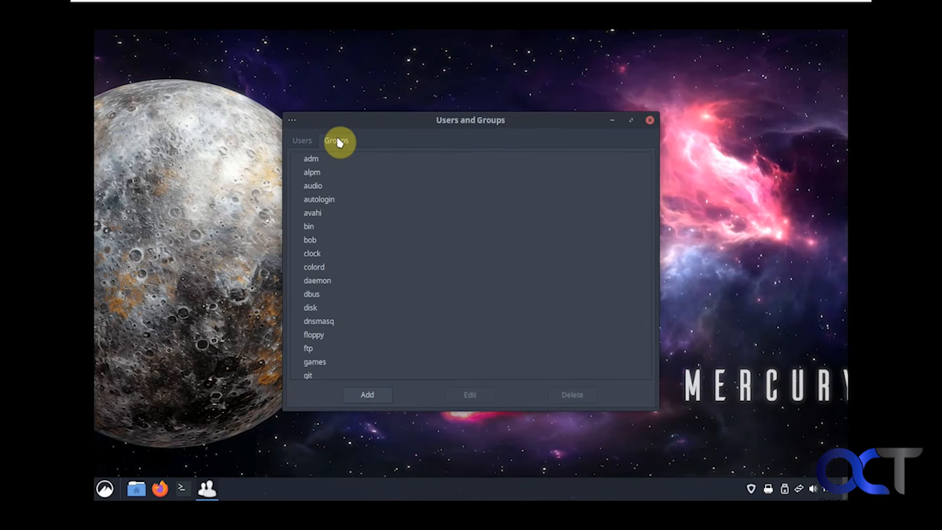
{"action": "left_click", "coordinate": [650, 119]}
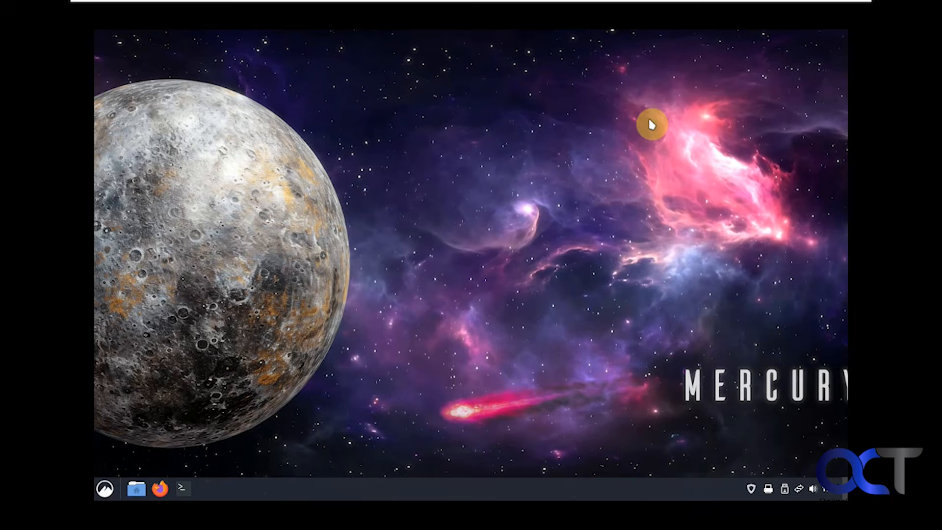
Check the remaining Administration applications, then view Account details from the Preferences category and close it
{"action": "left_click", "coordinate": [105, 489]}
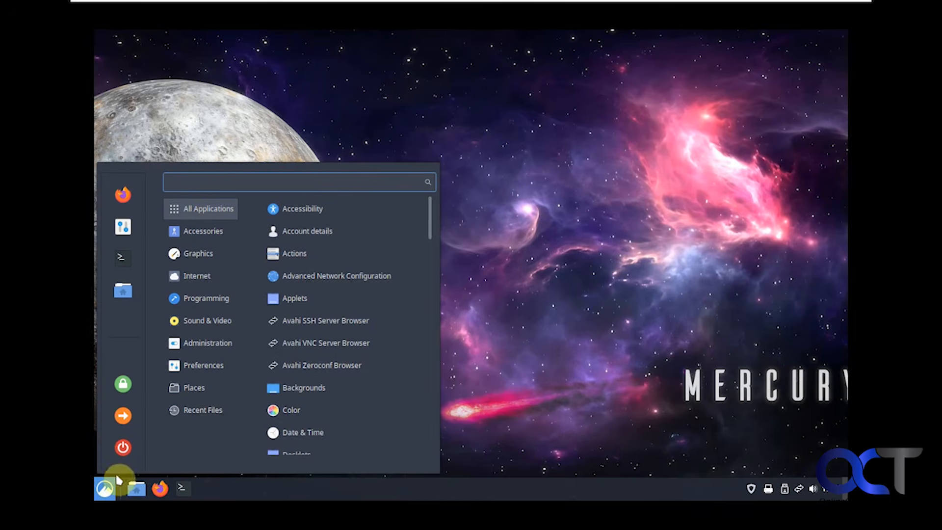
{"action": "mouse_move", "coordinate": [214, 349]}
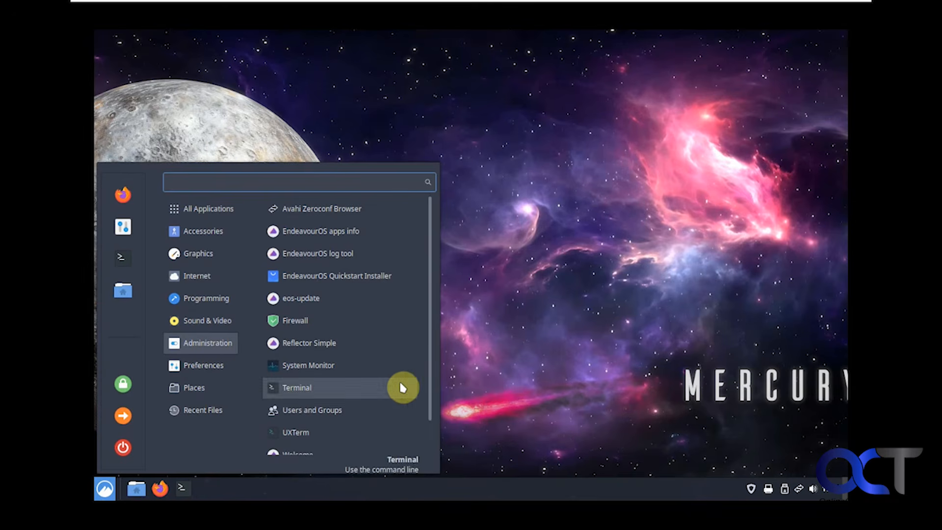
{"action": "scroll", "coordinate": [433, 393], "scroll_direction": "down", "scroll_amount": 1}
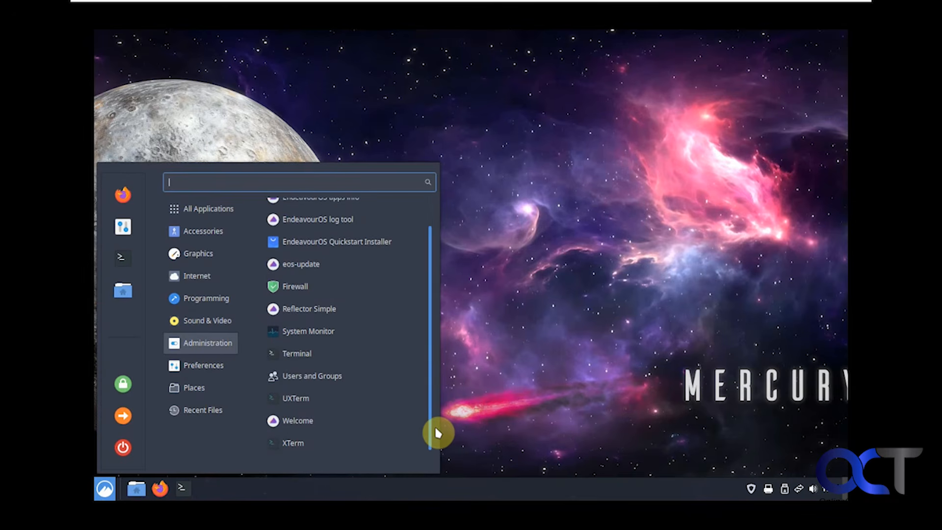
{"action": "mouse_move", "coordinate": [216, 367]}
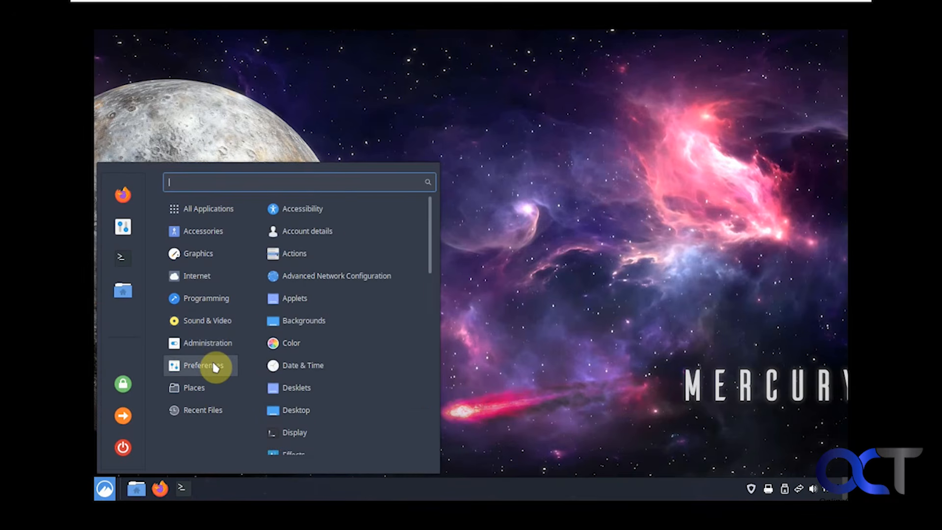
{"action": "left_click", "coordinate": [338, 230]}
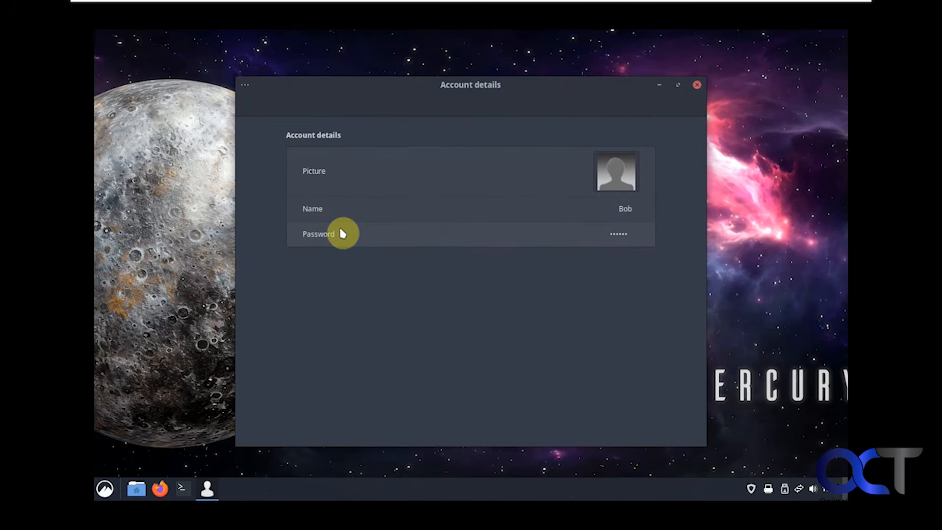
{"action": "left_click", "coordinate": [697, 85]}
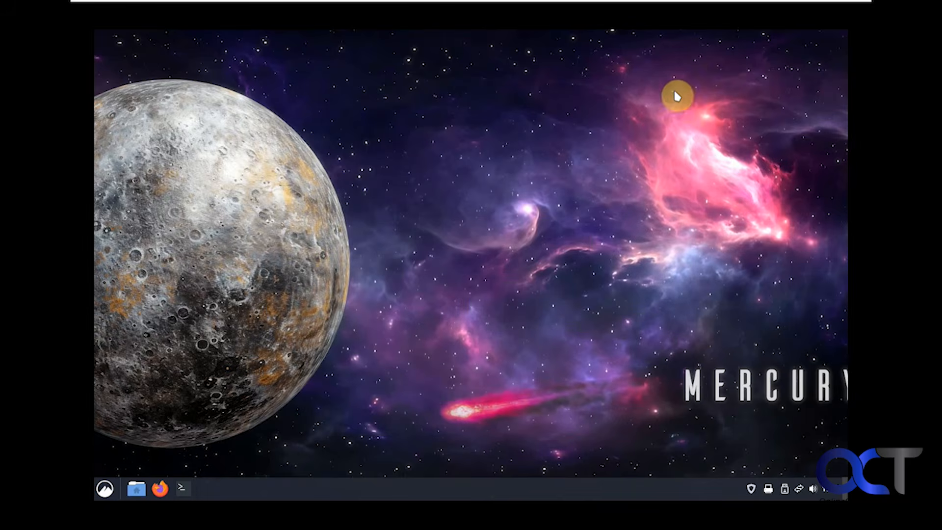
Open Advanced Network Configuration from the Preferences category, review the network connections, and close it
{"action": "left_click", "coordinate": [104, 491]}
{"action": "left_click", "coordinate": [210, 365]}
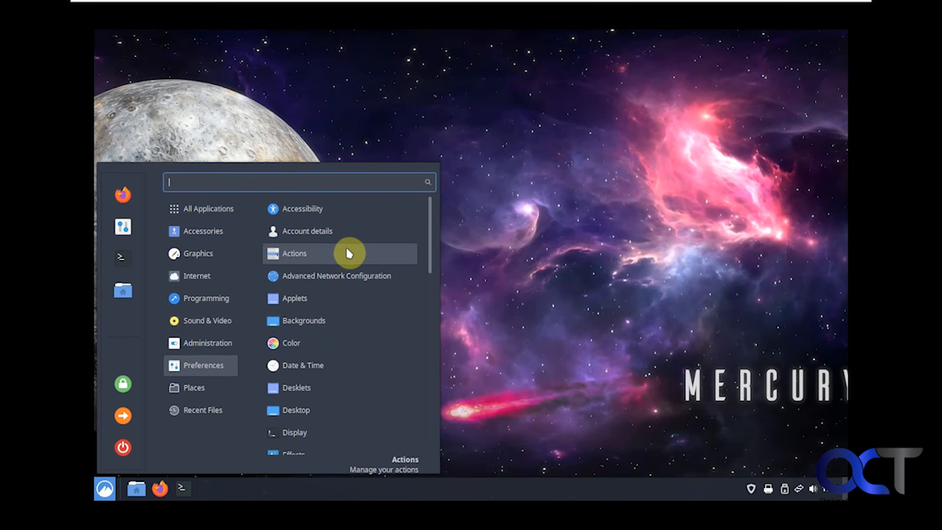
{"action": "left_click", "coordinate": [348, 276]}
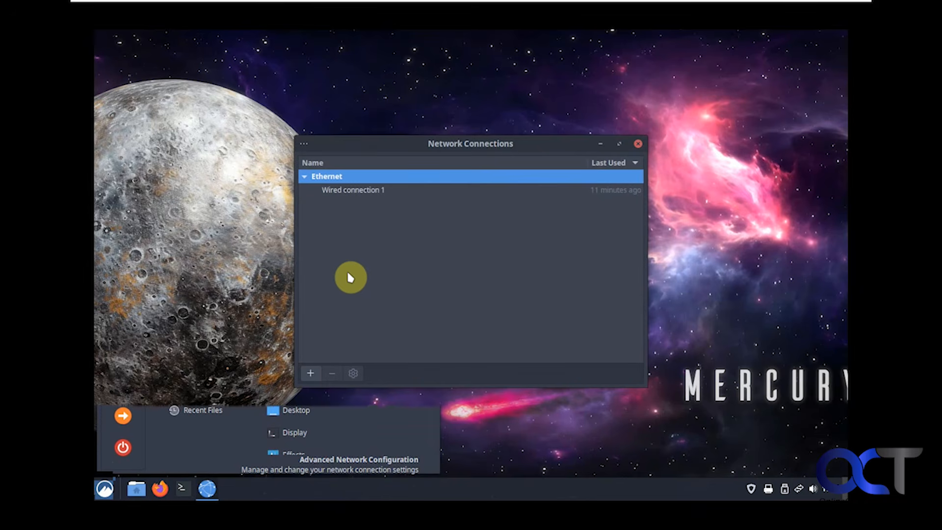
{"action": "left_click", "coordinate": [638, 143]}
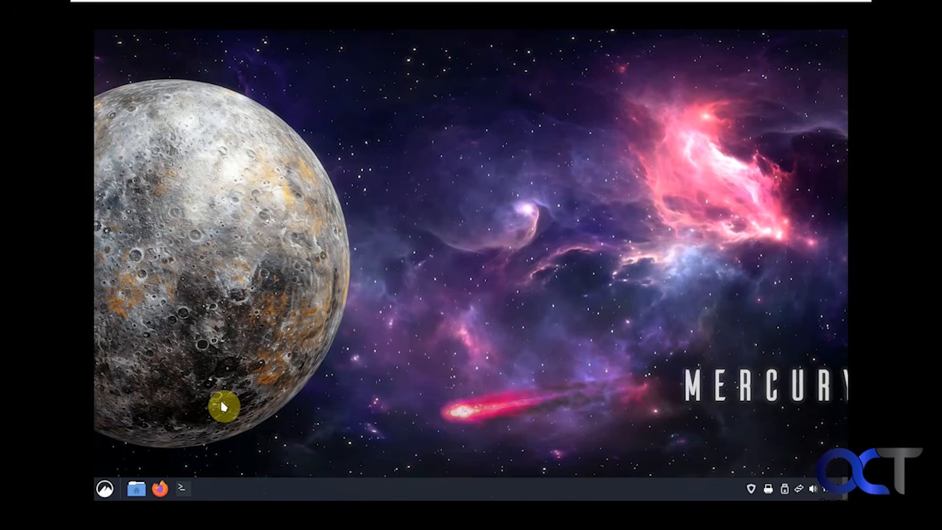
Open Power Management from the Preferences category, review its power and extra options, and close it
{"action": "left_click", "coordinate": [109, 487]}
{"action": "mouse_move", "coordinate": [210, 369]}
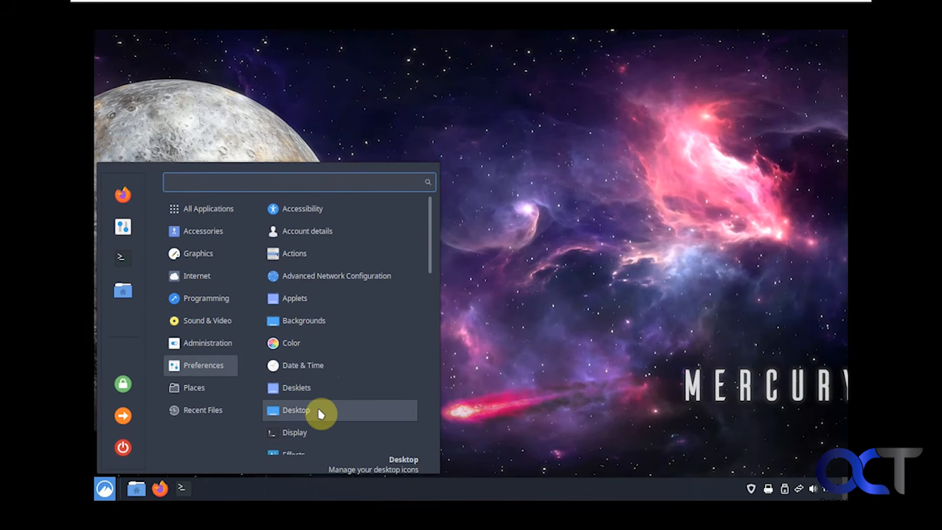
{"action": "left_click_drag", "start_coordinate": [430, 271], "coordinate": [427, 402]}
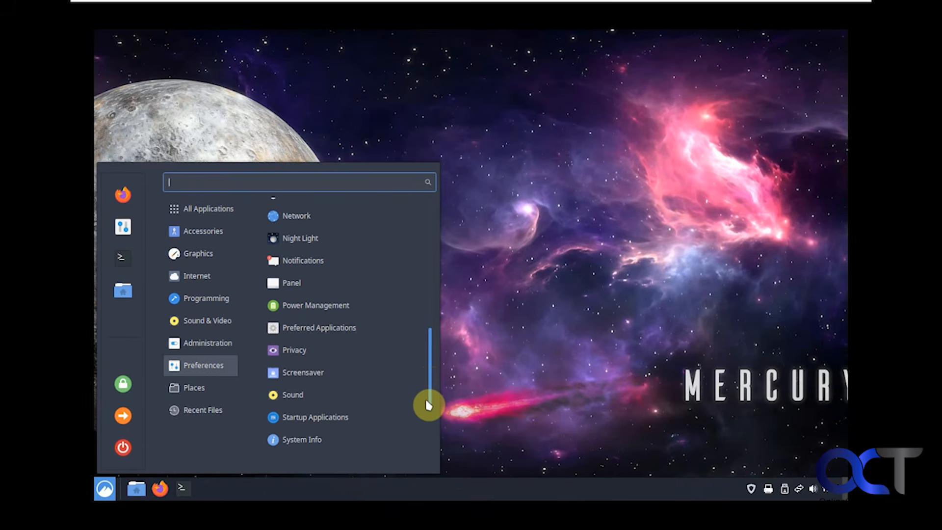
{"action": "left_click", "coordinate": [349, 306]}
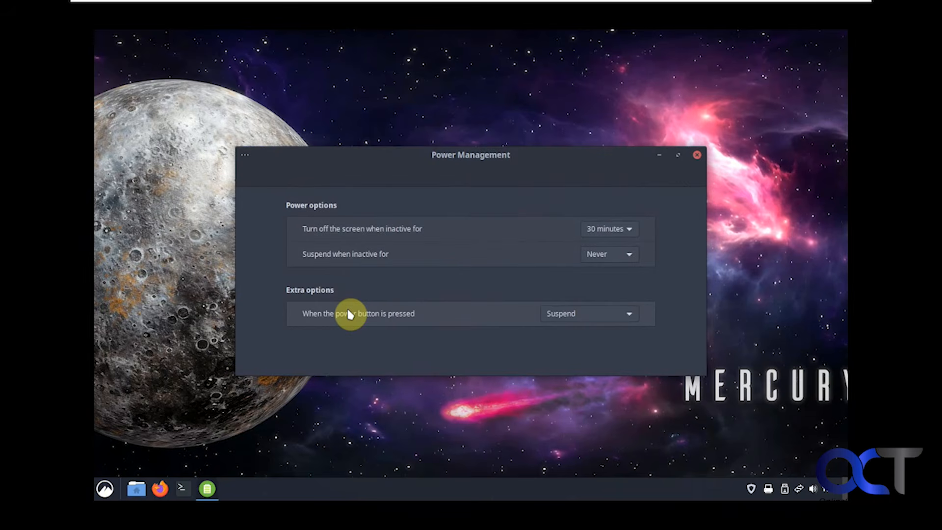
{"action": "left_click", "coordinate": [697, 155]}
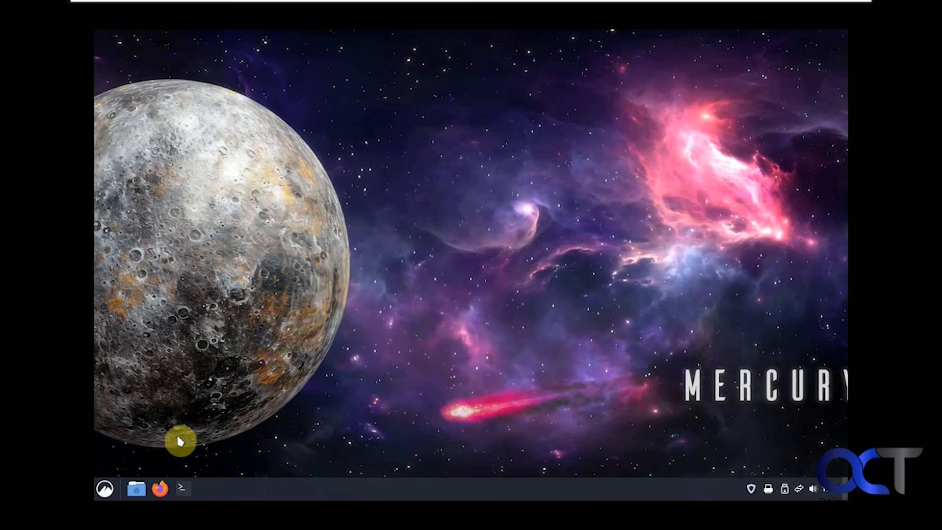
Open Preferred Applications from the Preferences category, review the default programs per file type, and close it
{"action": "left_click", "coordinate": [104, 488]}
{"action": "mouse_move", "coordinate": [205, 366]}
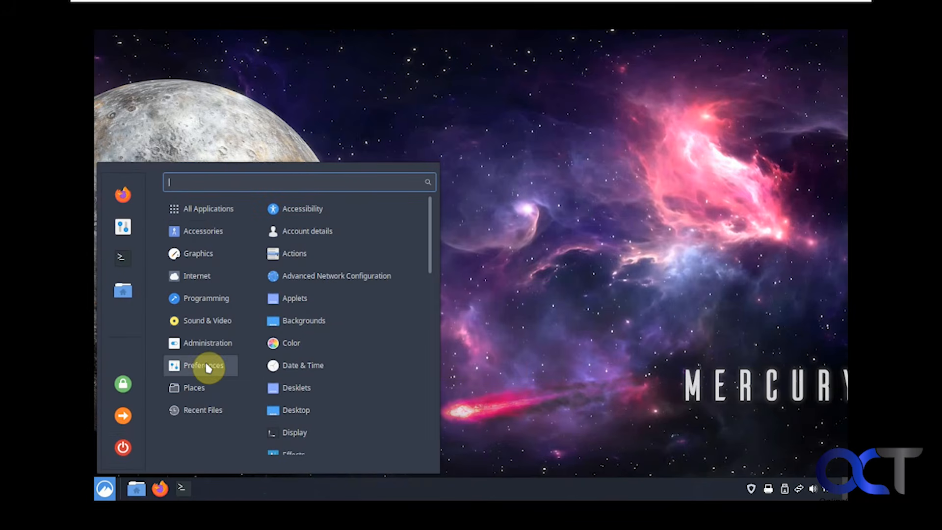
{"action": "left_click_drag", "start_coordinate": [436, 263], "coordinate": [435, 386]}
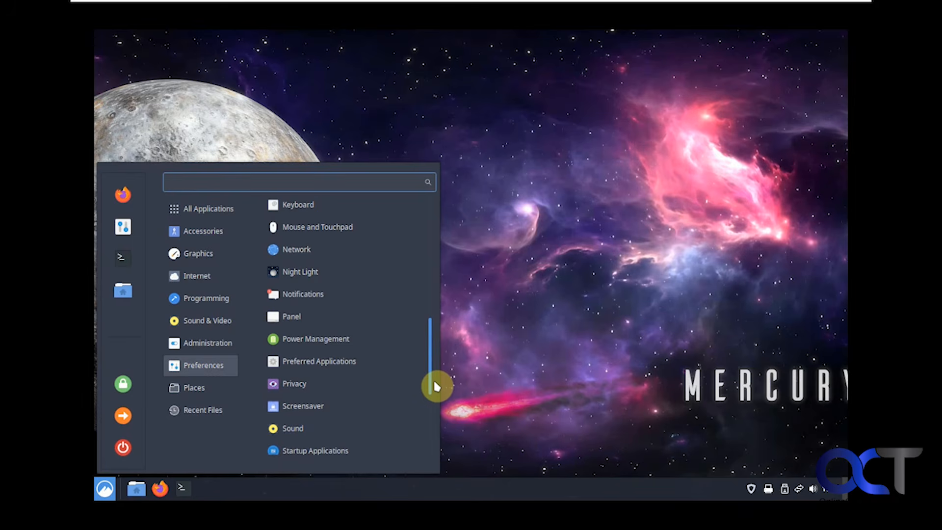
{"action": "left_click", "coordinate": [343, 363]}
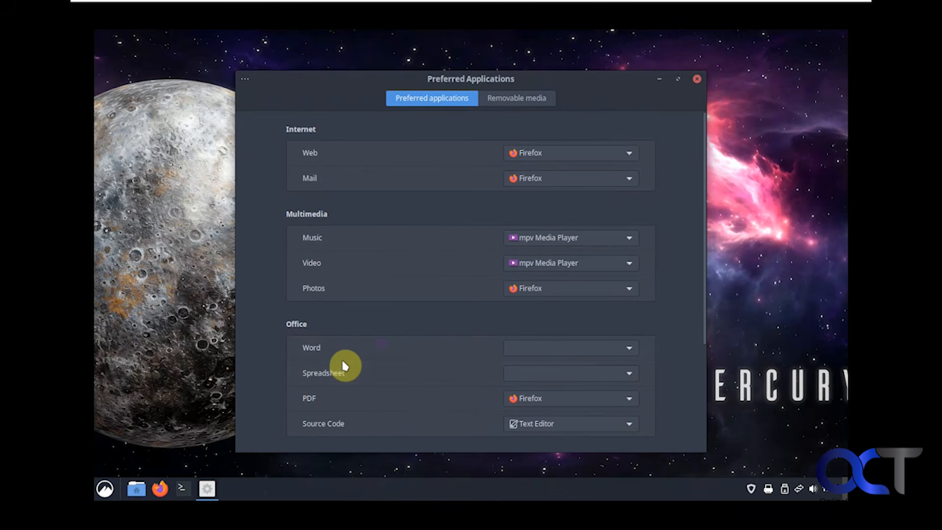
{"action": "left_click", "coordinate": [697, 79]}
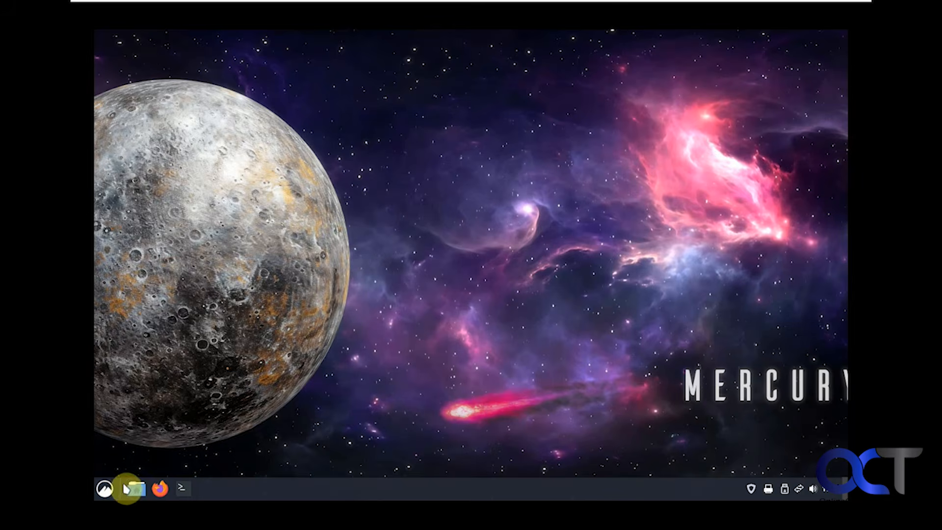
Open System Settings from the Preferences category, review the startup applications, and close it
{"action": "left_click", "coordinate": [106, 489]}
{"action": "mouse_move", "coordinate": [210, 367]}
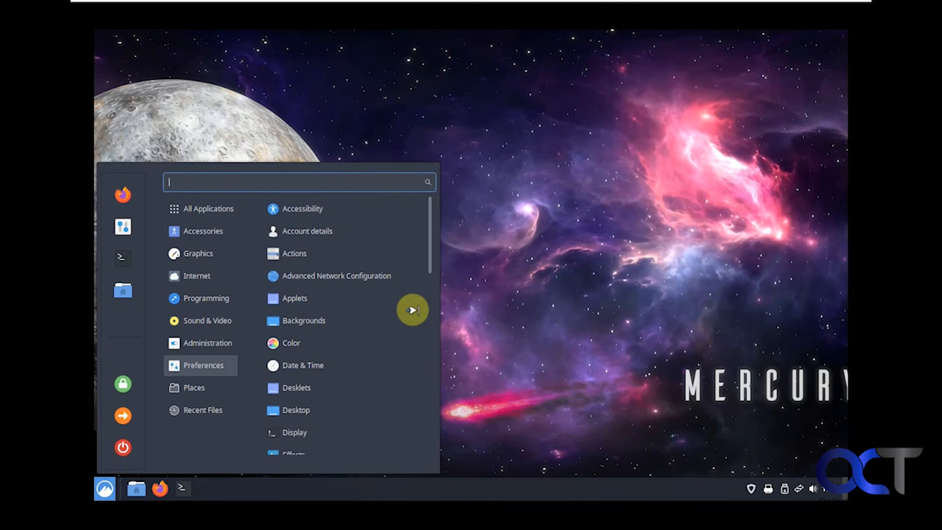
{"action": "left_click_drag", "start_coordinate": [429, 290], "coordinate": [429, 435]}
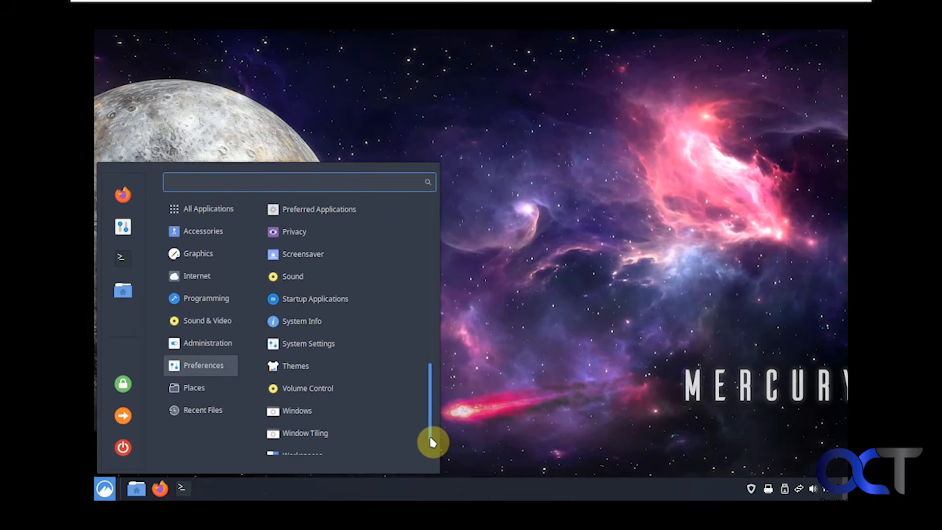
{"action": "left_click", "coordinate": [333, 345]}
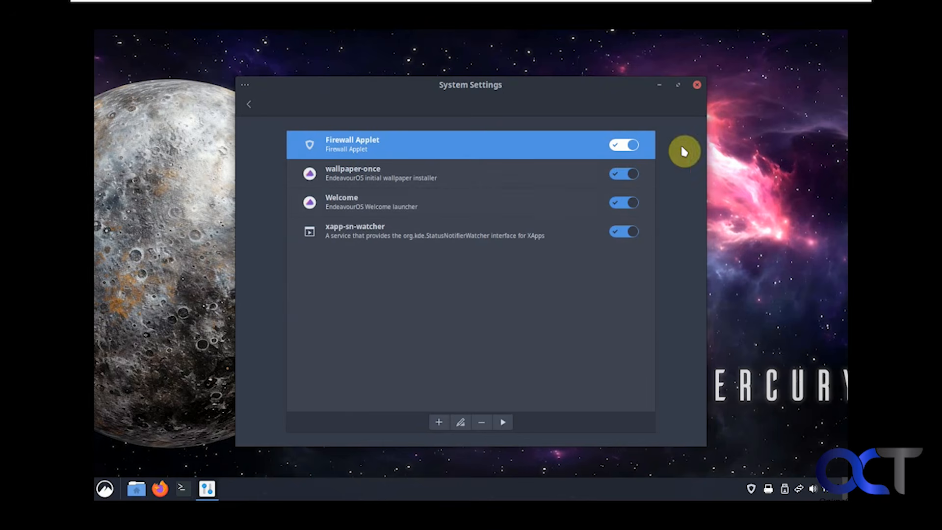
{"action": "left_click", "coordinate": [697, 86]}
Browse the Preferences, Places and Recent Files categories of the application menu and close the menu
{"action": "left_click", "coordinate": [105, 488]}
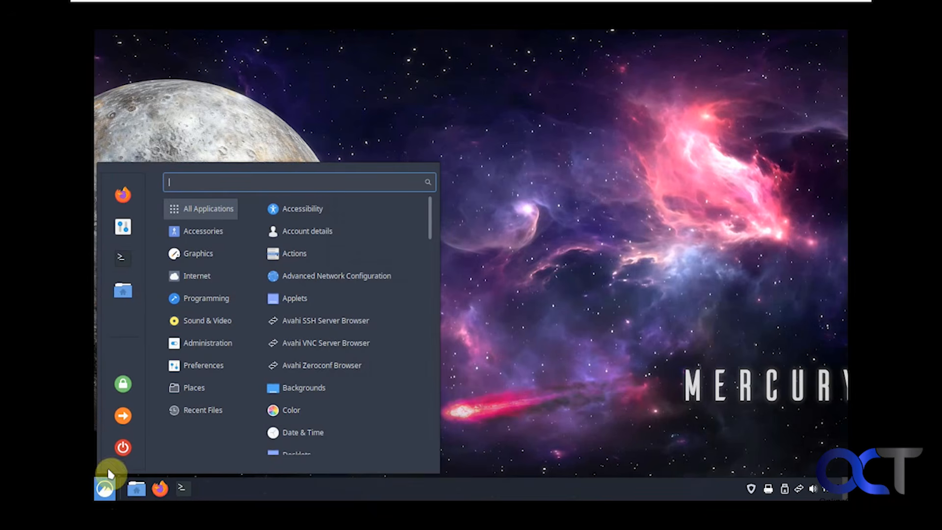
{"action": "mouse_move", "coordinate": [223, 365]}
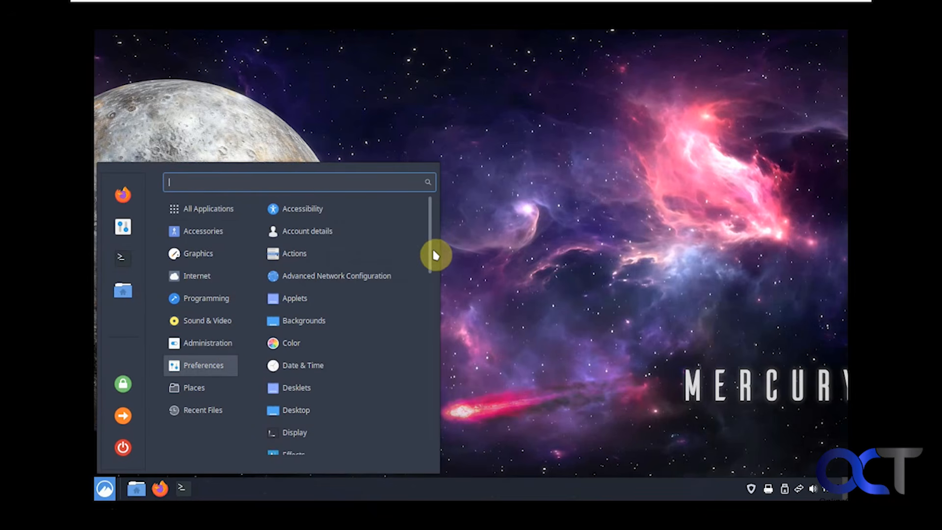
{"action": "left_click_drag", "start_coordinate": [431, 252], "coordinate": [437, 444]}
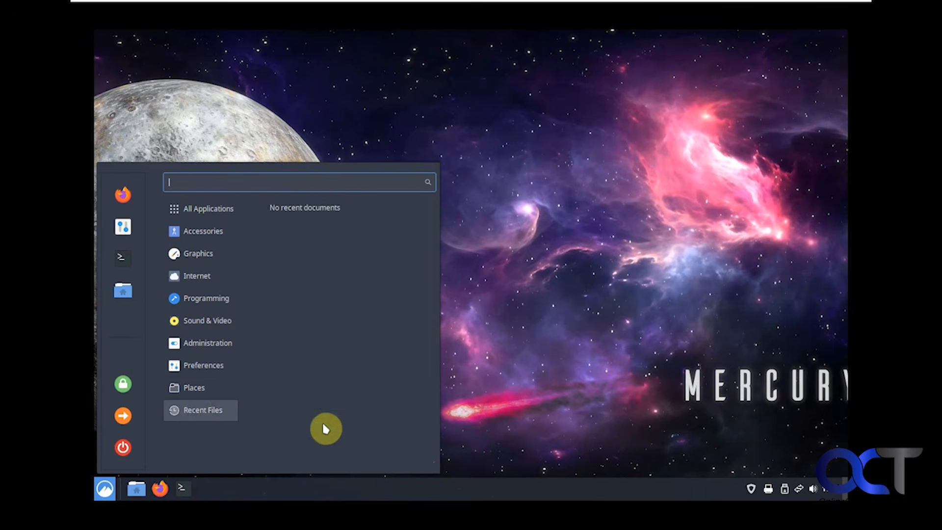
{"action": "mouse_move", "coordinate": [201, 390]}
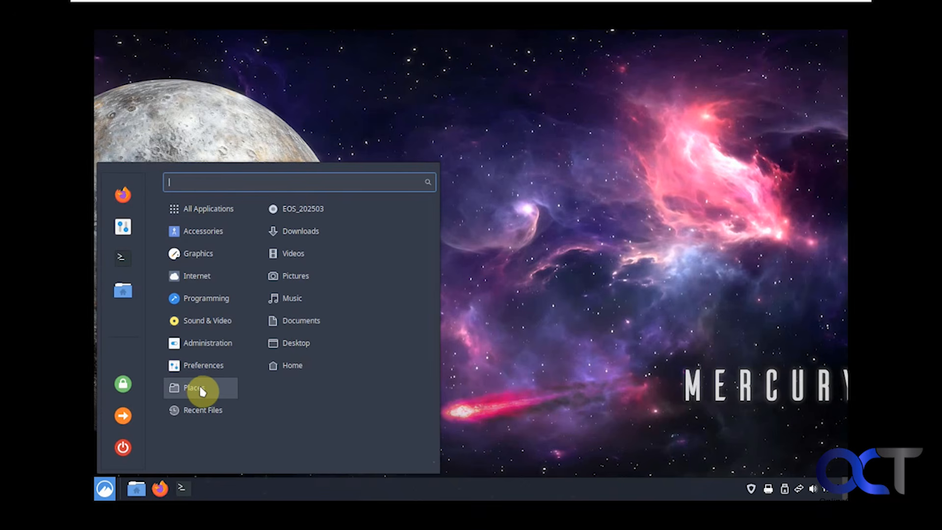
{"action": "mouse_move", "coordinate": [209, 412]}
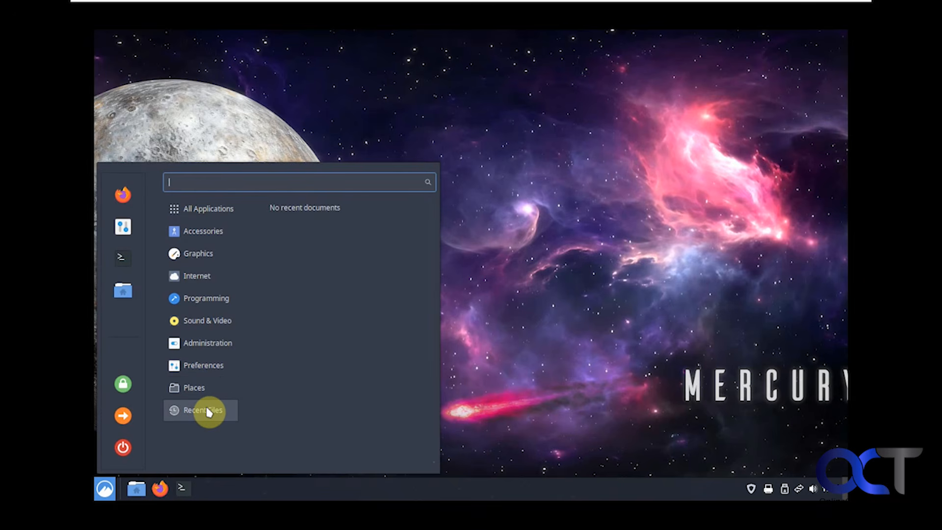
{"action": "left_click", "coordinate": [509, 372]}
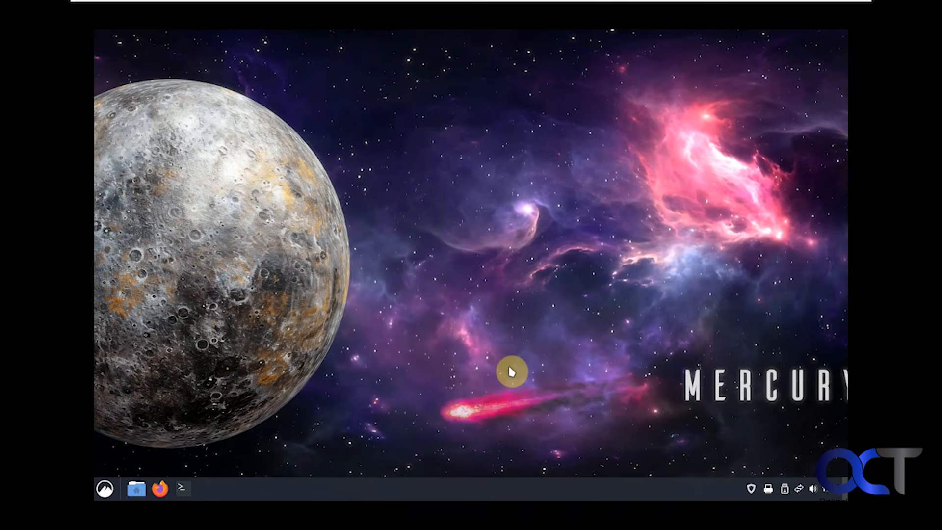